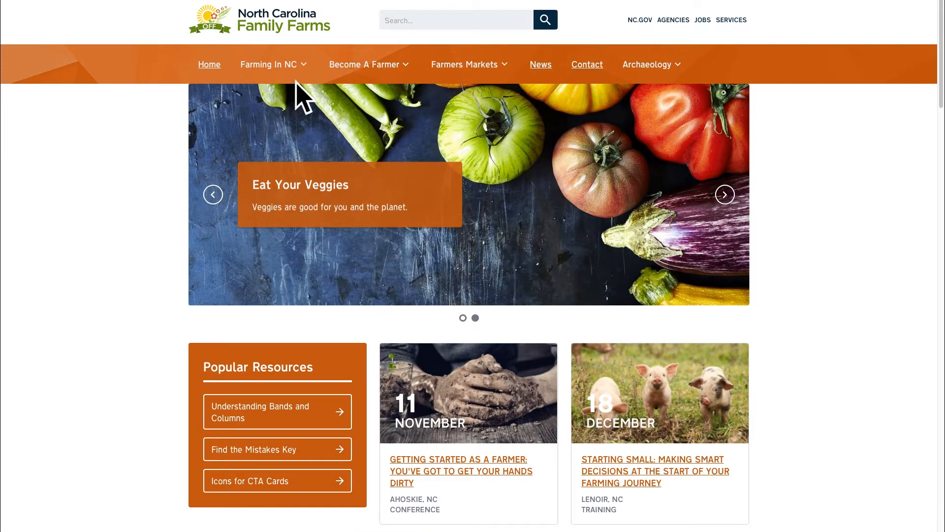
View the Farming in NC landing page and open the Archaeology landing page
{"action": "left_click", "coordinate": [301, 69]}
{"action": "left_click", "coordinate": [244, 124]}
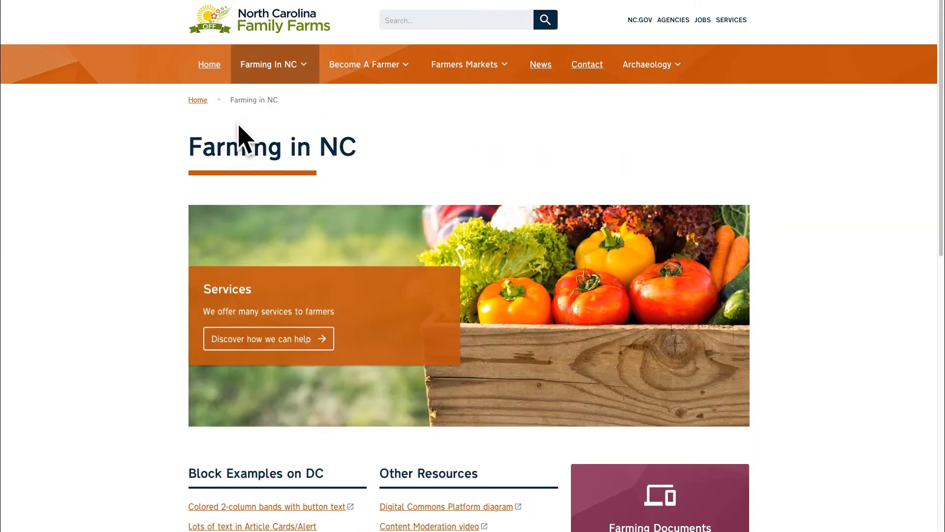
{"action": "left_click", "coordinate": [679, 70]}
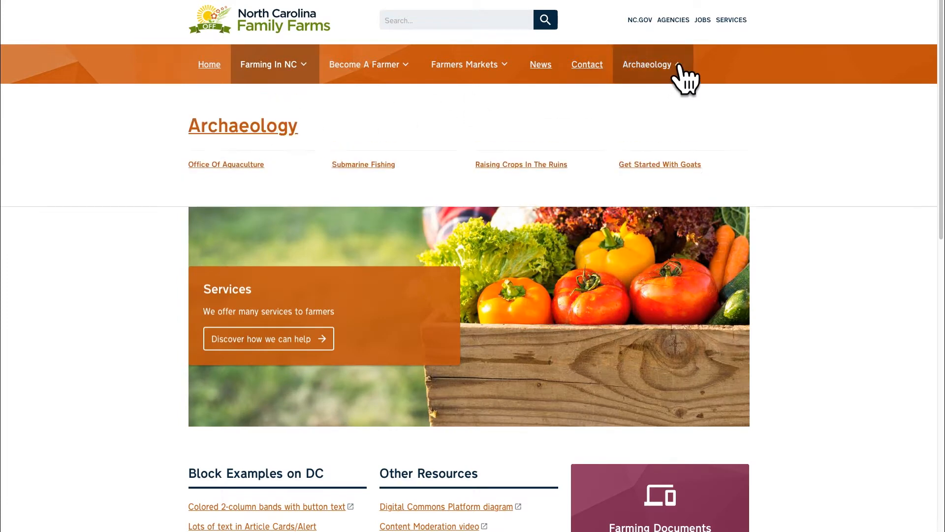
{"action": "left_click", "coordinate": [266, 129]}
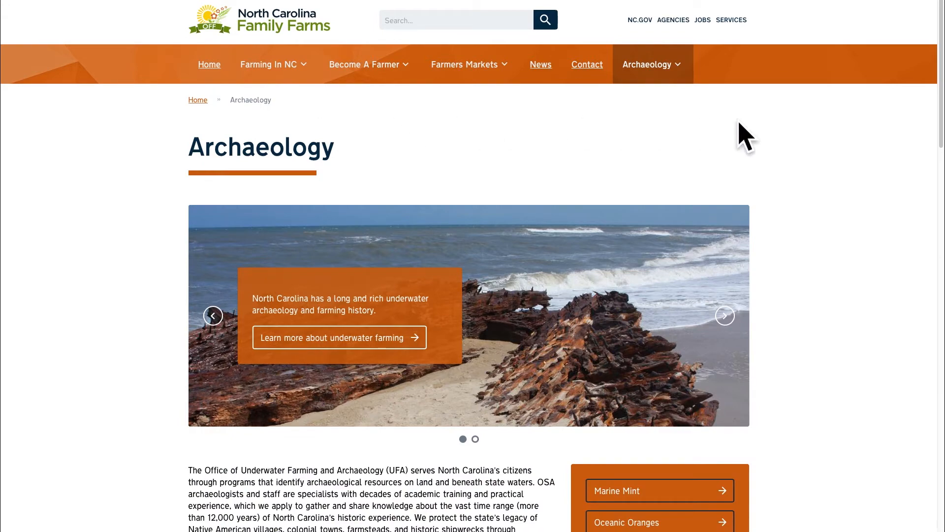
Examine the bands on the Archaeology landing page, from the carousel and introductory text to the call-to-action and article cards
{"action": "scroll", "coordinate": [873, 183], "scroll_direction": "down", "scroll_amount": 4}
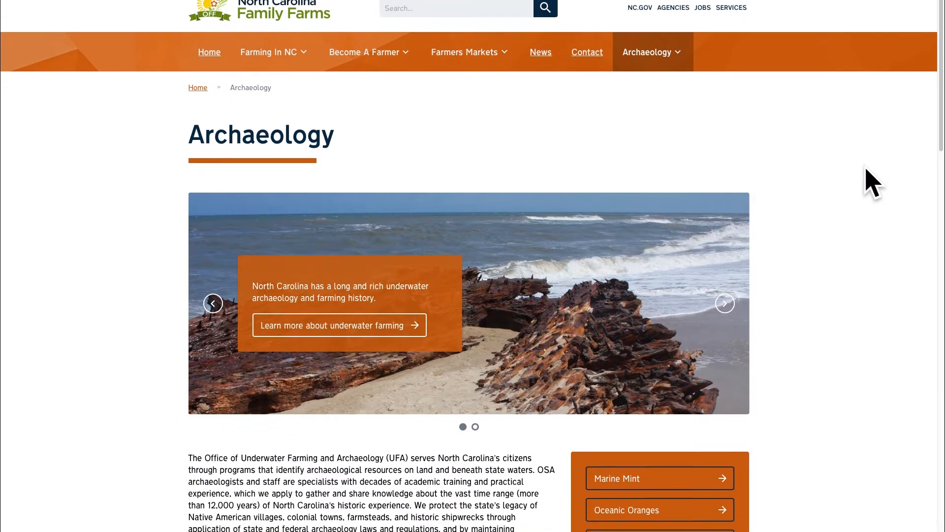
{"action": "scroll", "coordinate": [873, 184], "scroll_direction": "down", "scroll_amount": 4}
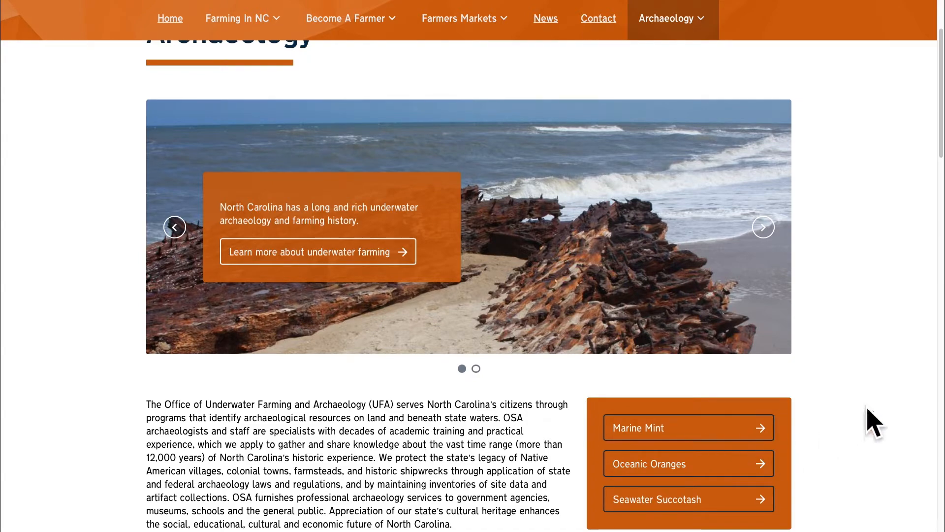
{"action": "scroll", "coordinate": [869, 409], "scroll_direction": "down", "scroll_amount": 1}
{"action": "scroll", "coordinate": [876, 421], "scroll_direction": "down", "scroll_amount": 5}
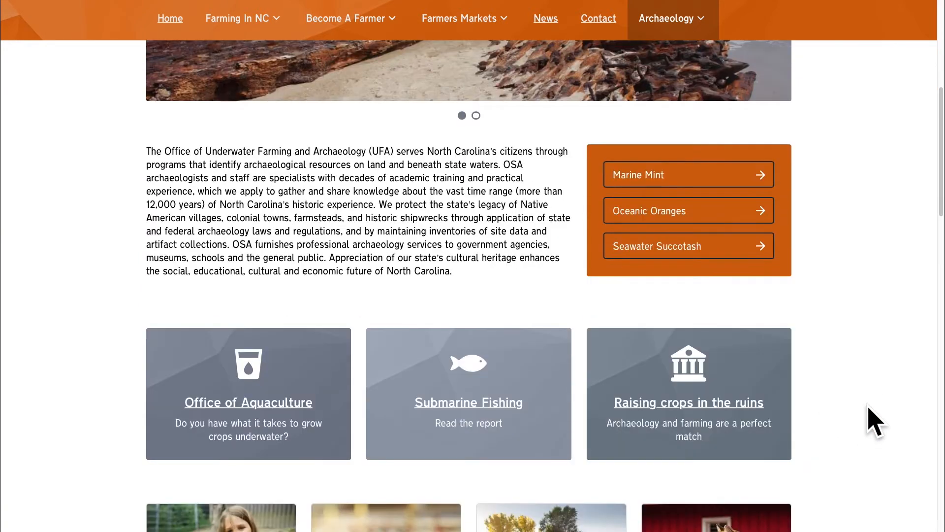
{"action": "scroll", "coordinate": [312, 400], "scroll_direction": "down", "scroll_amount": 3}
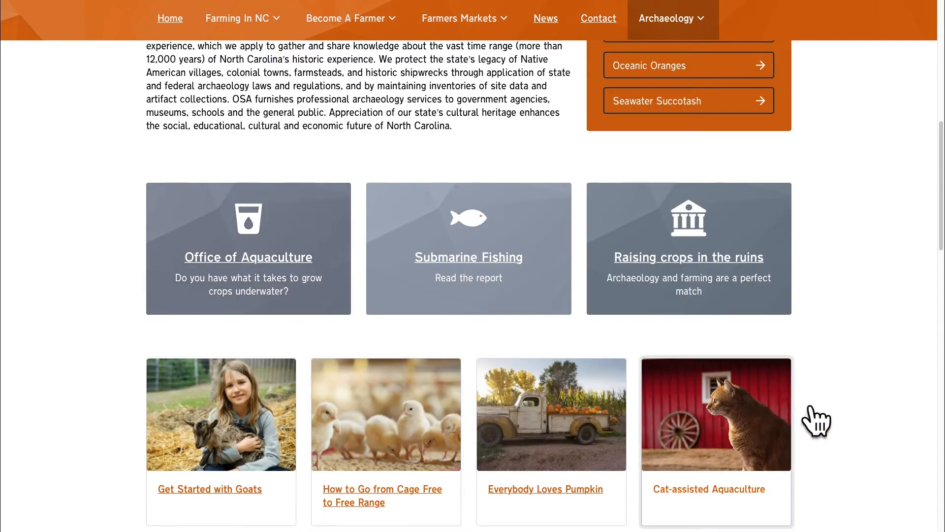
{"action": "scroll", "coordinate": [938, 212], "scroll_direction": "down", "scroll_amount": 2}
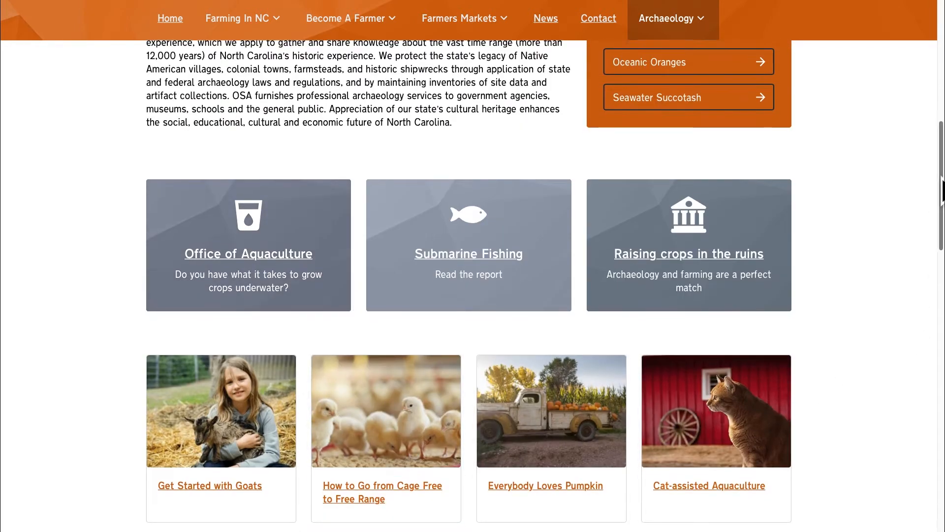
{"action": "mouse_move", "coordinate": [942, 198]}
{"action": "left_mouse_down"}
{"action": "mouse_move", "coordinate": [941, 394]}
{"action": "mouse_move", "coordinate": [942, 205]}
{"action": "left_mouse_up"}
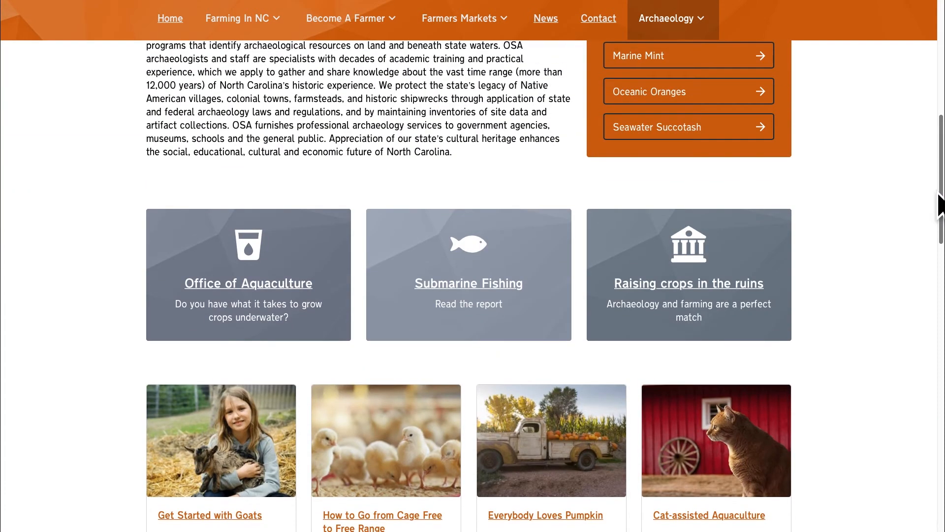
{"action": "left_click", "coordinate": [696, 22]}
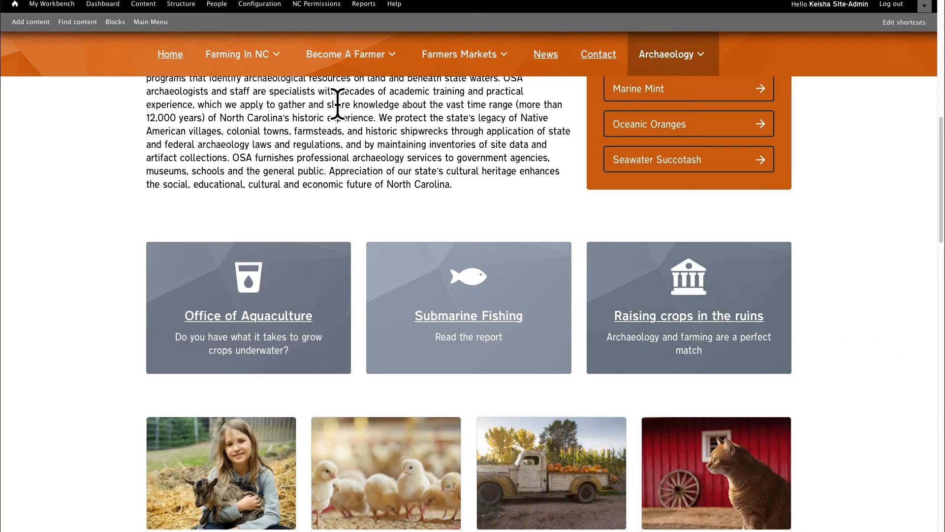
Open the list of block types that can be added and choose CTA Card
{"action": "left_click", "coordinate": [117, 24]}
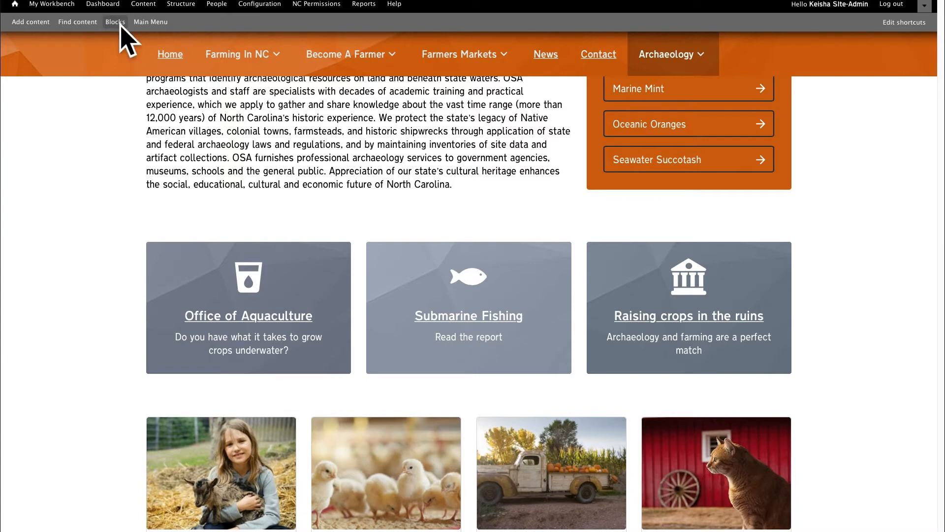
{"action": "left_click", "coordinate": [78, 142]}
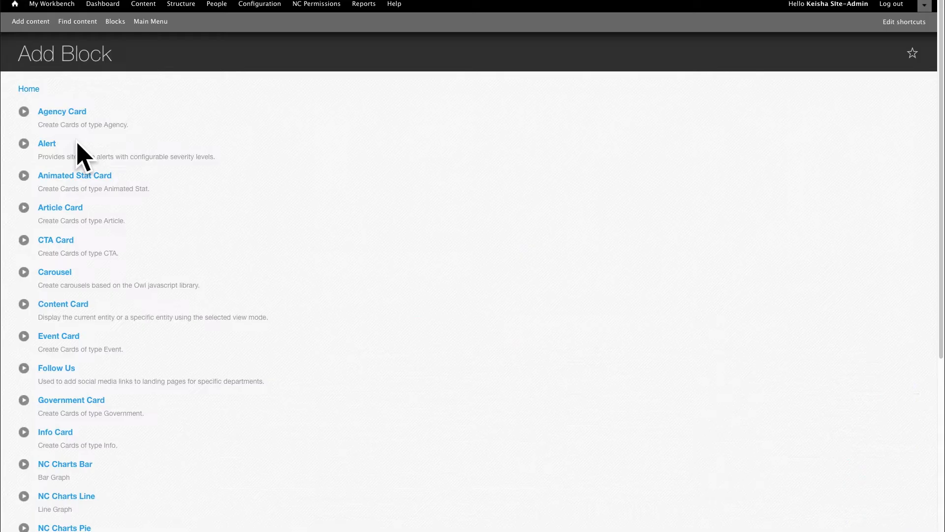
{"action": "left_click", "coordinate": [60, 241]}
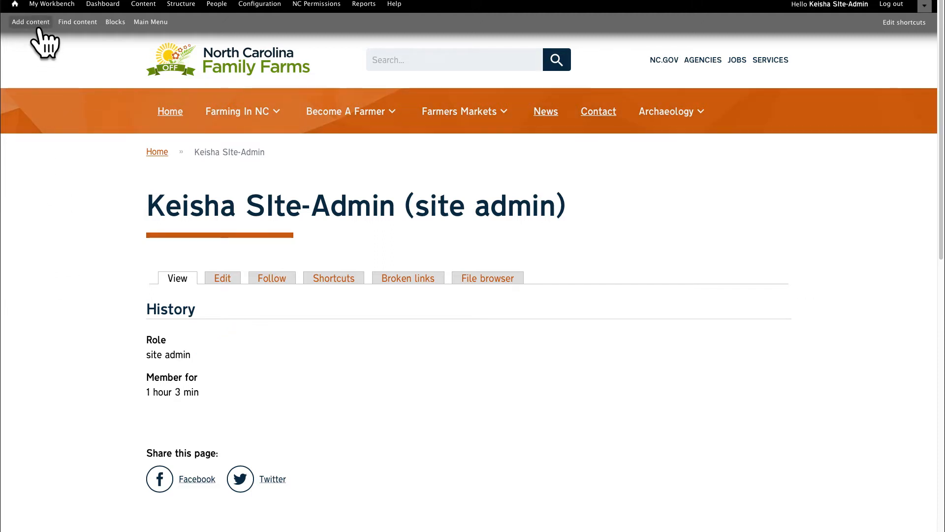
Start a new Landing Page titled "Underwater Archaeology & Farming" with the key search topic "underwater archaeology"
{"action": "left_click", "coordinate": [37, 27]}
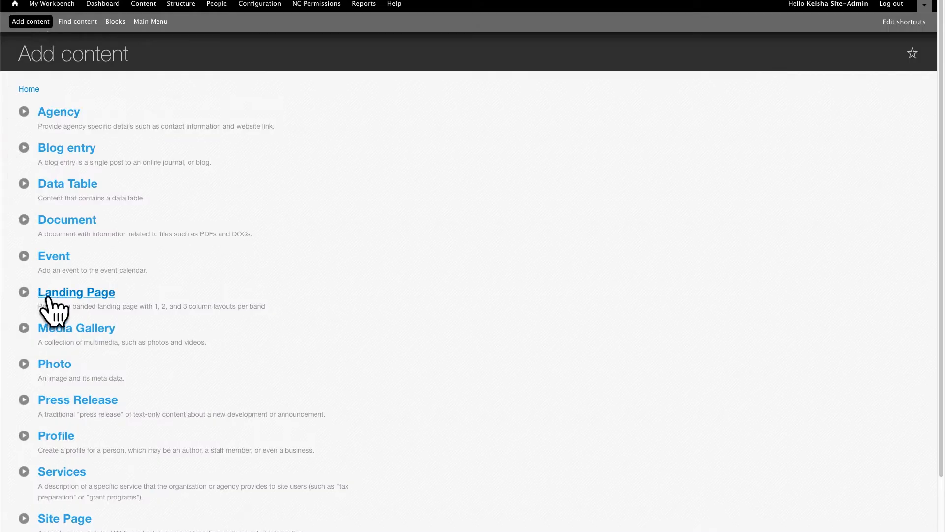
{"action": "left_click", "coordinate": [48, 295]}
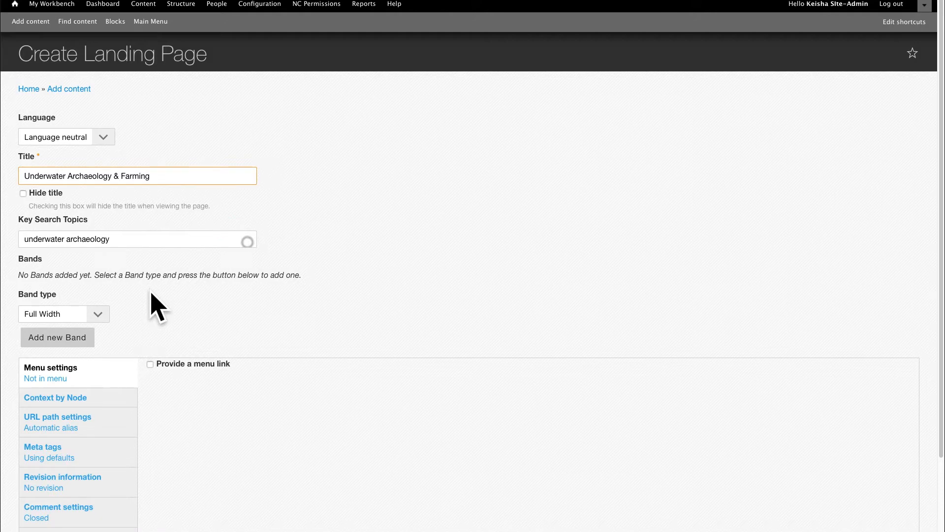
Add a Full Width band to the landing page and assign the Archaeology carousel block to it
{"action": "left_click", "coordinate": [101, 316]}
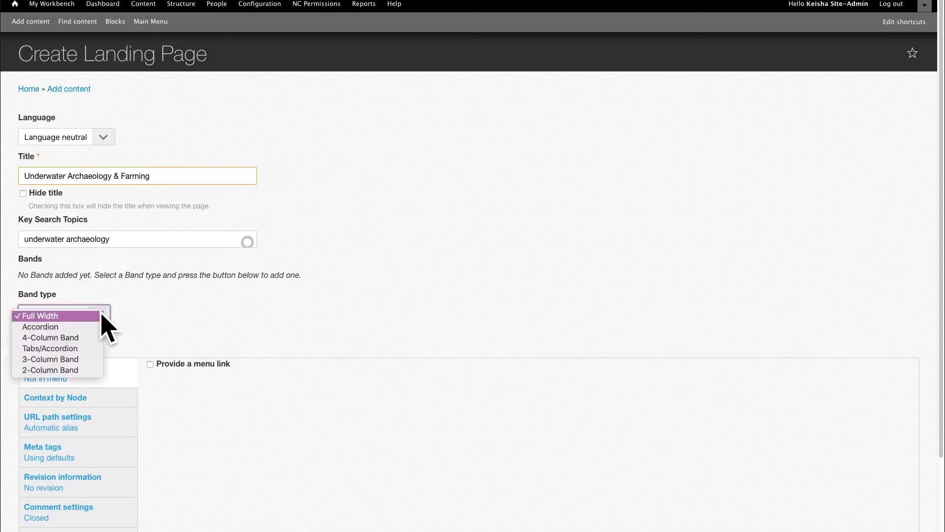
{"action": "left_click", "coordinate": [101, 315]}
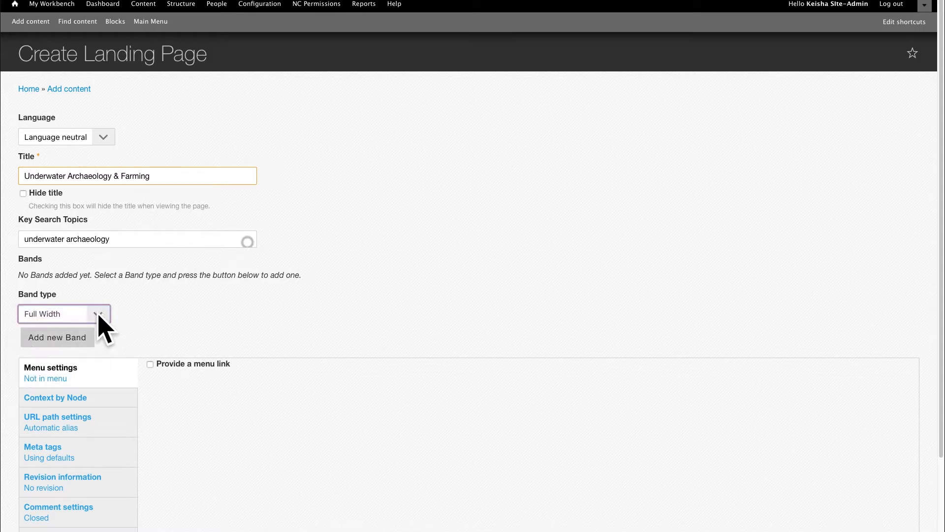
{"action": "left_click", "coordinate": [56, 337]}
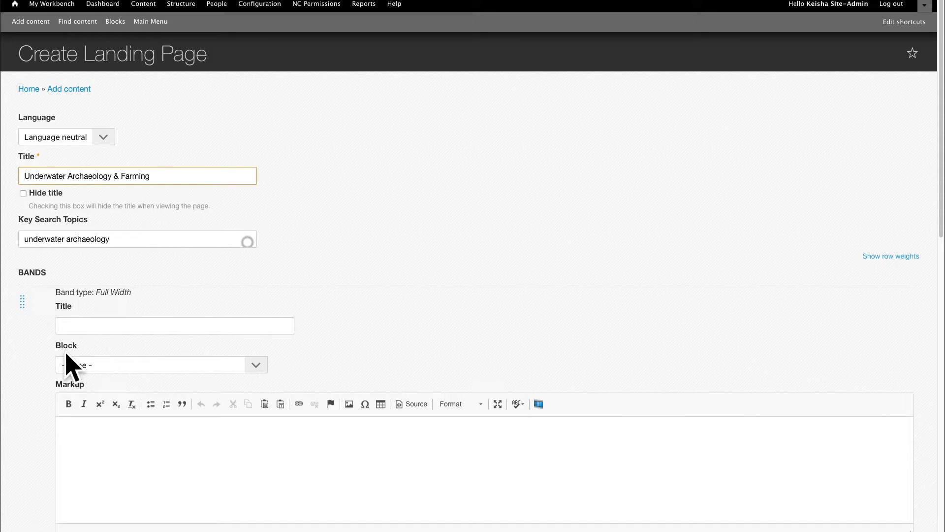
{"action": "left_click", "coordinate": [256, 365]}
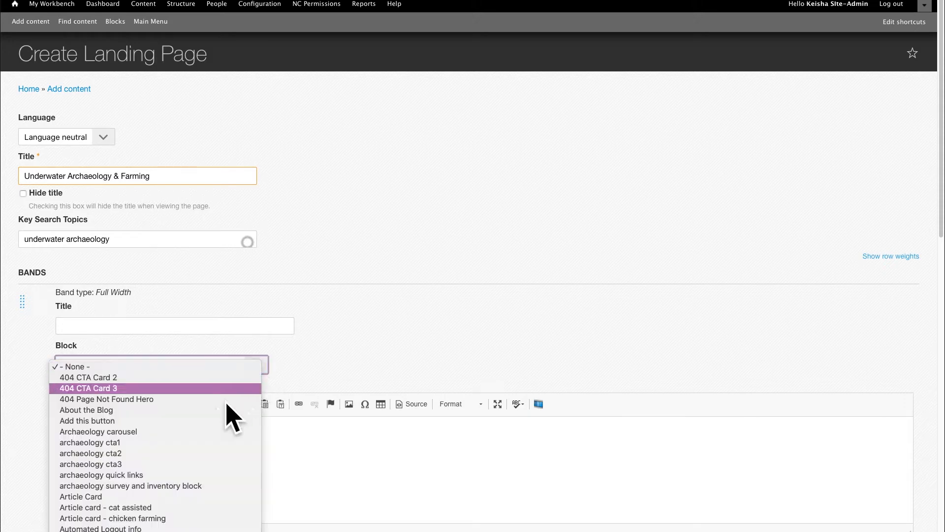
{"action": "left_click", "coordinate": [212, 431]}
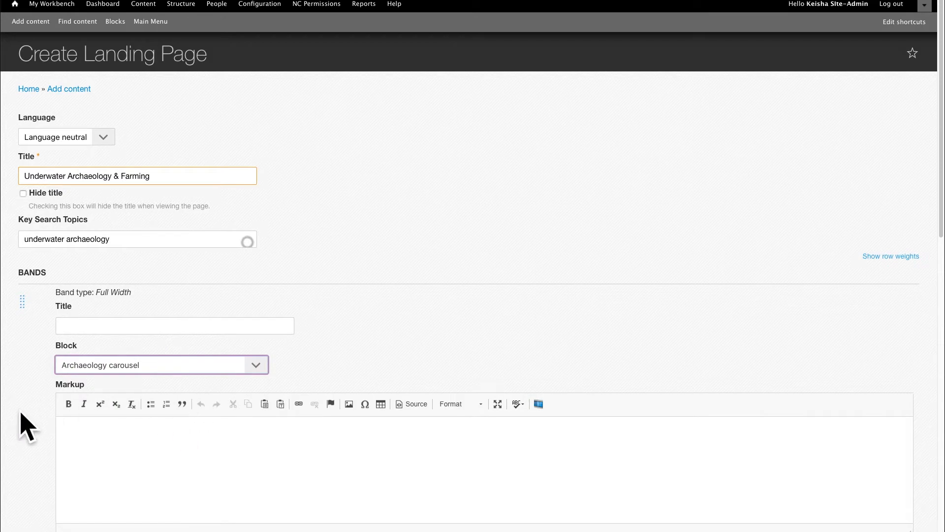
Set the Full Width band's color scheme to Accent - Light Blue and save the landing page
{"action": "scroll", "coordinate": [27, 428], "scroll_direction": "down", "scroll_amount": 10}
{"action": "left_click", "coordinate": [164, 321]}
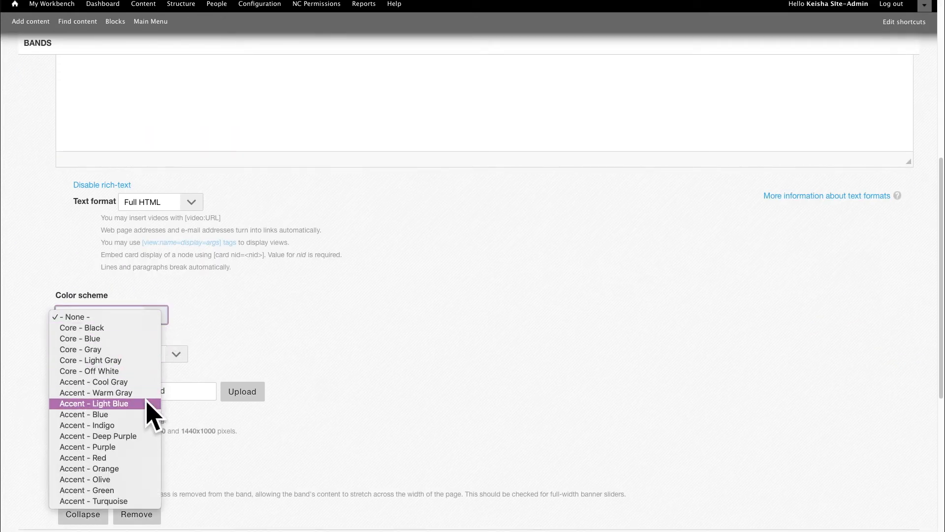
{"action": "left_click", "coordinate": [123, 404]}
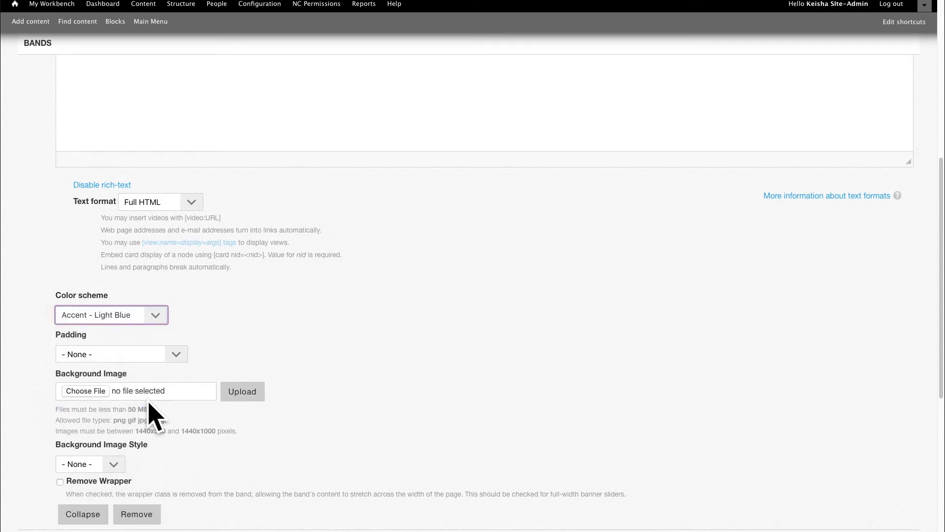
{"action": "scroll", "coordinate": [11, 413], "scroll_direction": "down", "scroll_amount": 10}
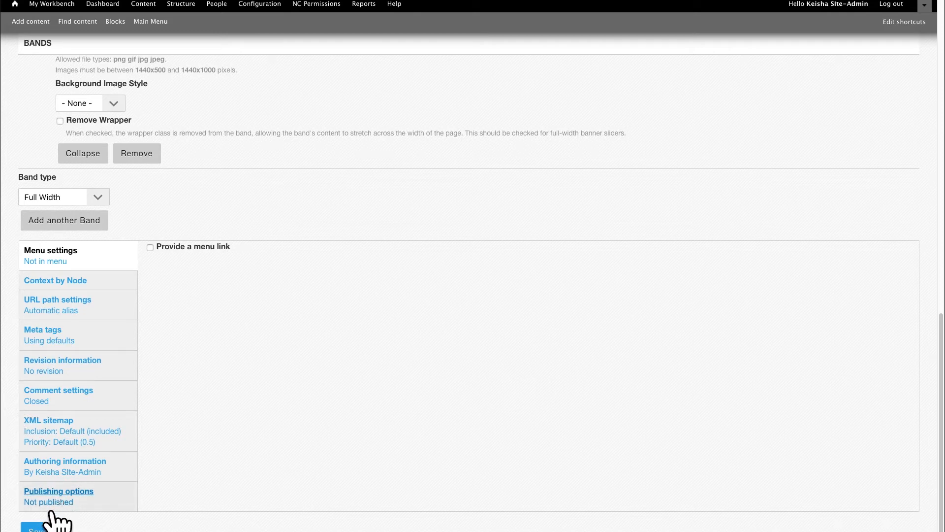
{"action": "left_click", "coordinate": [37, 530]}
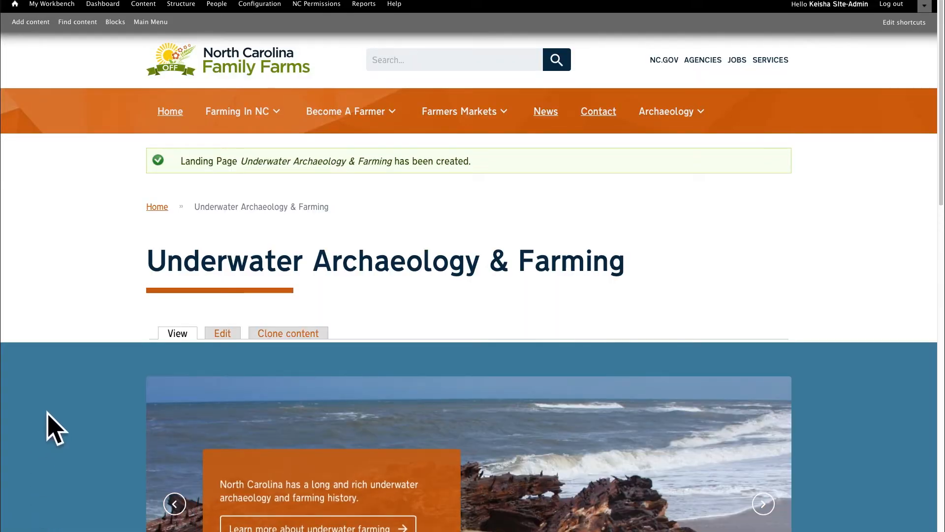
Reopen the saved landing page for editing and add a 2-Column Band below the Full Width band
{"action": "scroll", "coordinate": [55, 428], "scroll_direction": "down", "scroll_amount": 2}
{"action": "scroll", "coordinate": [55, 428], "scroll_direction": "down", "scroll_amount": 1}
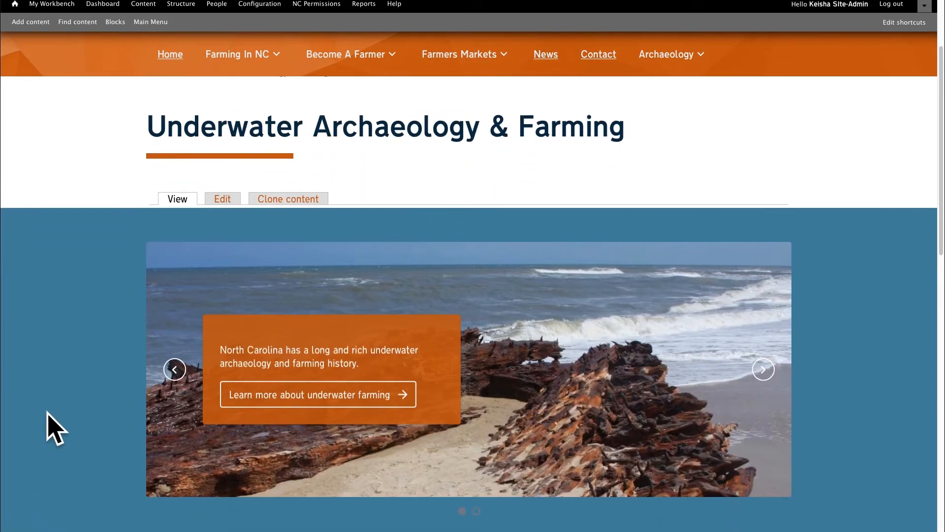
{"action": "scroll", "coordinate": [55, 428], "scroll_direction": "down", "scroll_amount": 1}
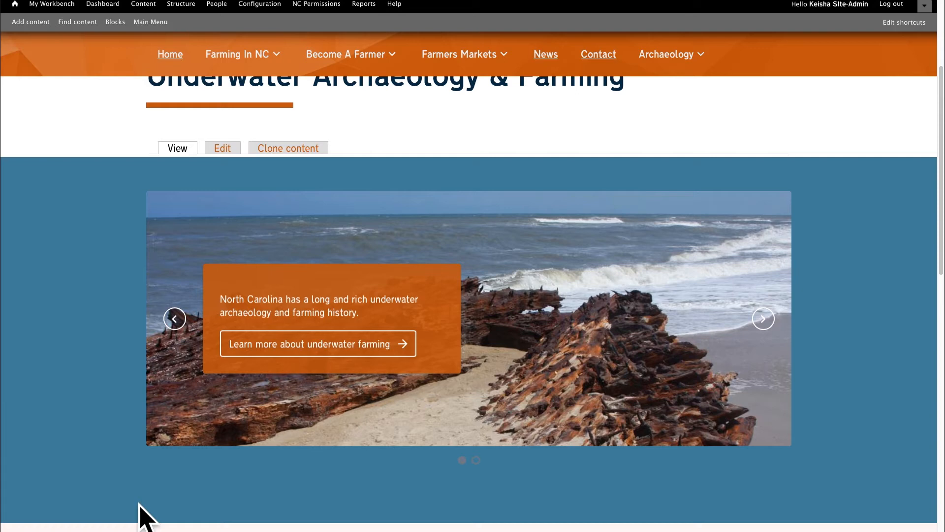
{"action": "left_click", "coordinate": [229, 148]}
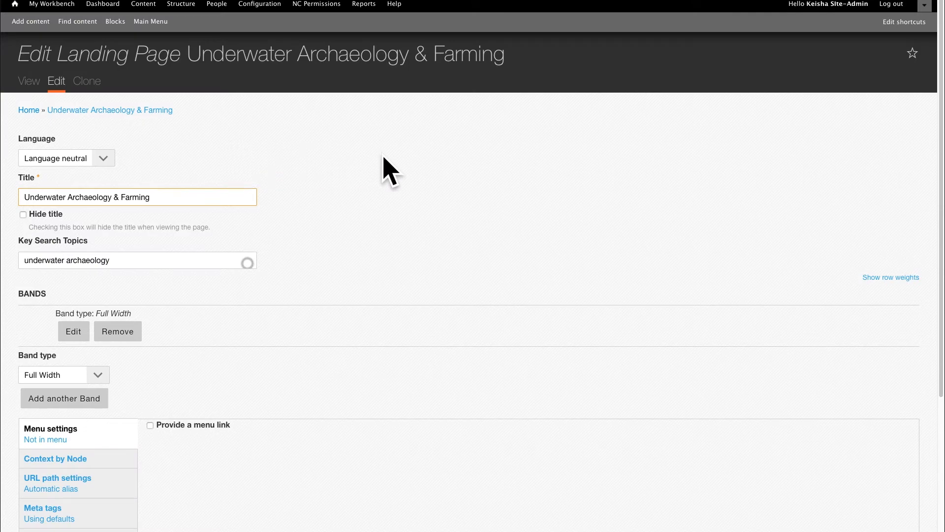
{"action": "scroll", "coordinate": [384, 158], "scroll_direction": "down", "scroll_amount": 5}
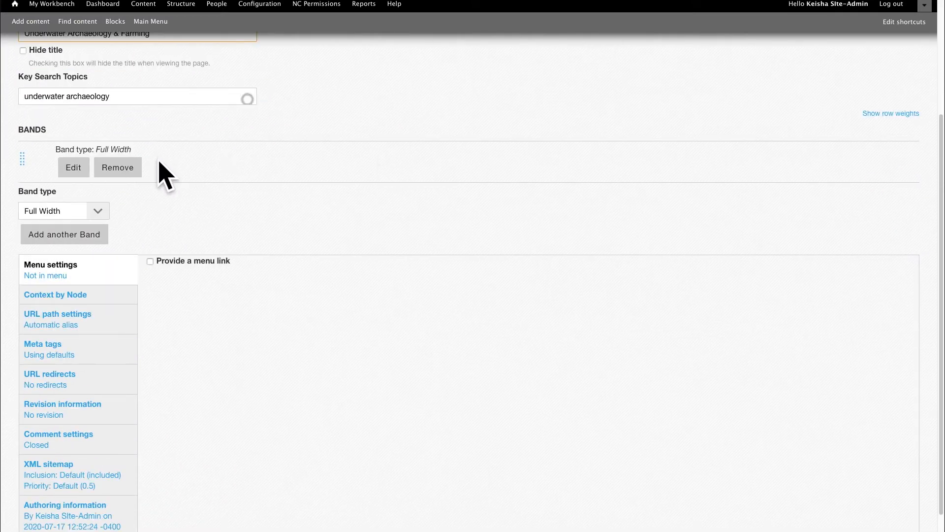
{"action": "left_click", "coordinate": [100, 212]}
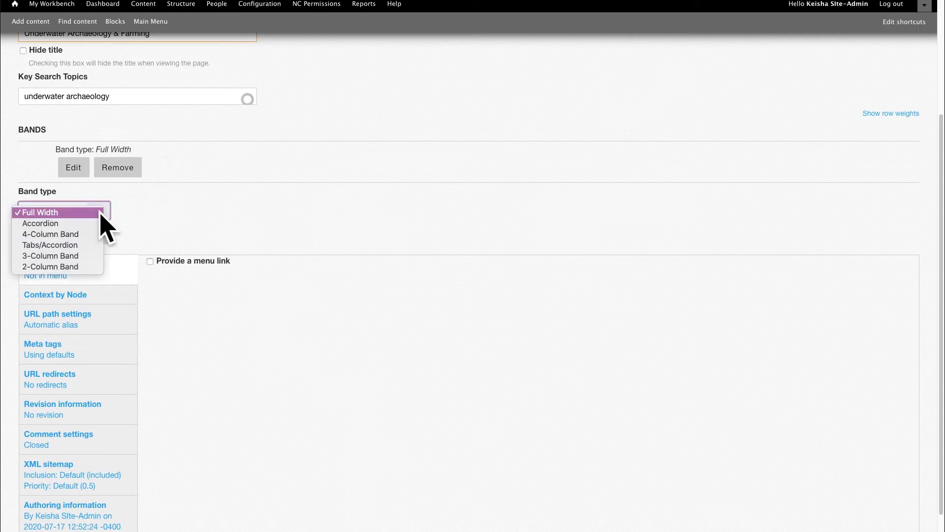
{"action": "left_click", "coordinate": [80, 267]}
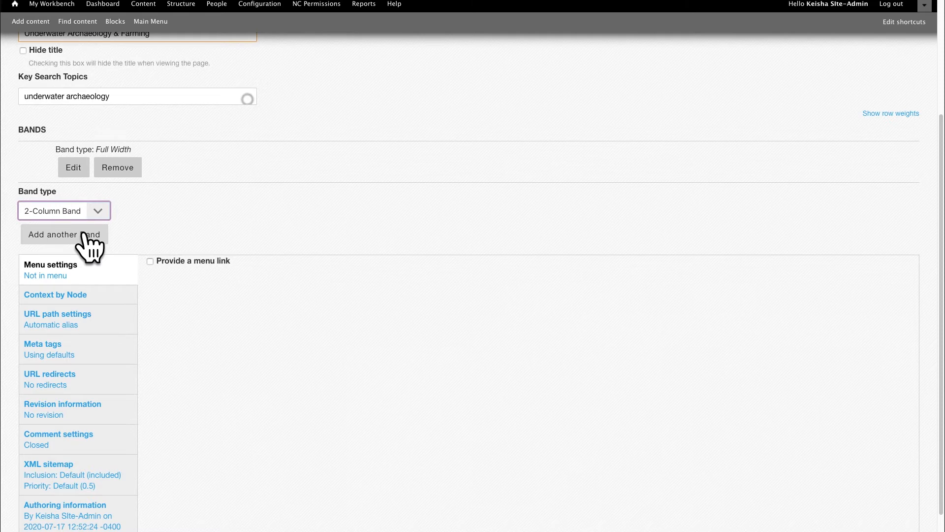
{"action": "left_click", "coordinate": [84, 236]}
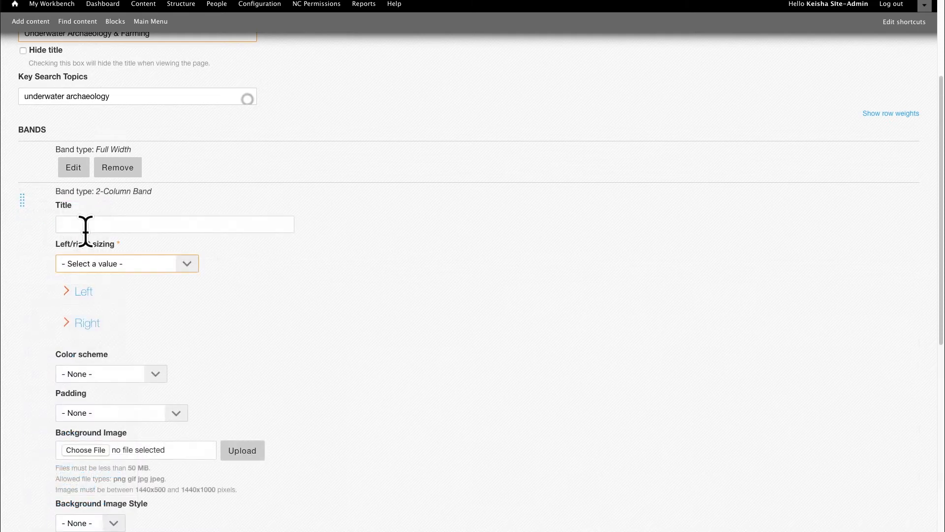
Title the 2-Column Band "Programs" and set its left/right sizing to One-third/two-thirds
{"action": "left_click", "coordinate": [129, 224]}
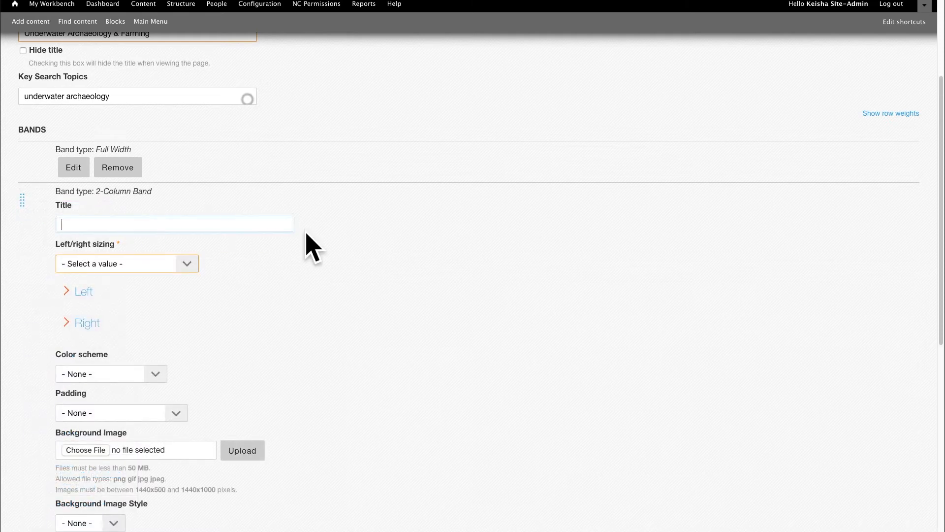
{"action": "type", "text": "Programs"}
{"action": "left_click", "coordinate": [189, 264]}
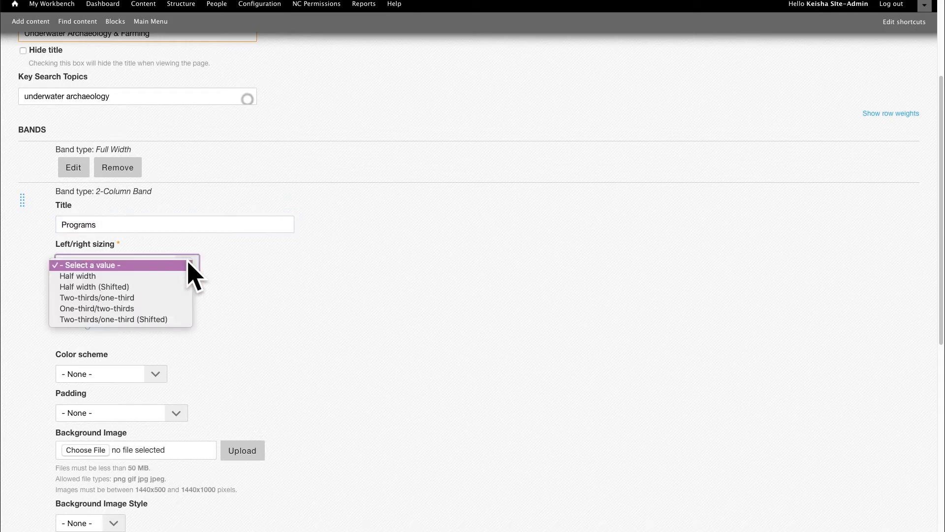
{"action": "left_click", "coordinate": [134, 310]}
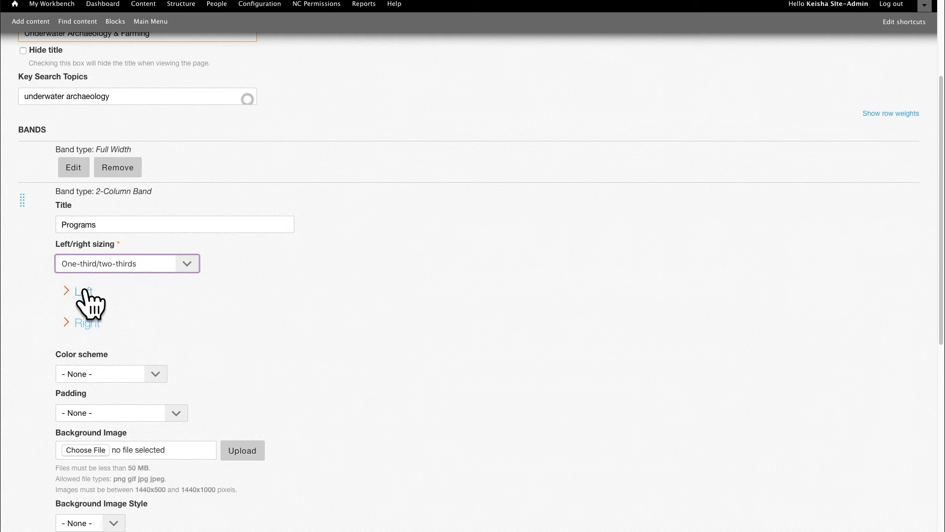
Assign the "archaeology survey and inventory block" to the left column of the Programs 2-Column Band
{"action": "left_click", "coordinate": [83, 291]}
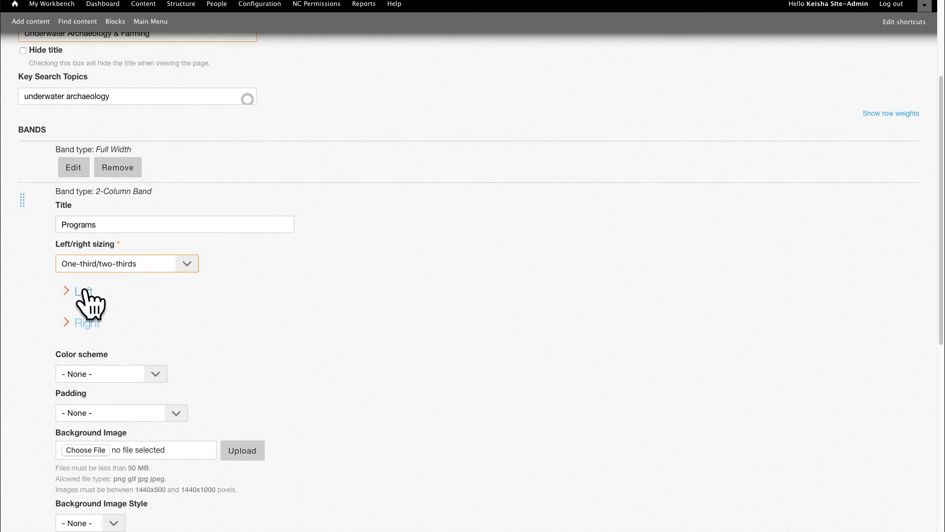
{"action": "scroll", "coordinate": [88, 296], "scroll_direction": "down", "scroll_amount": 3}
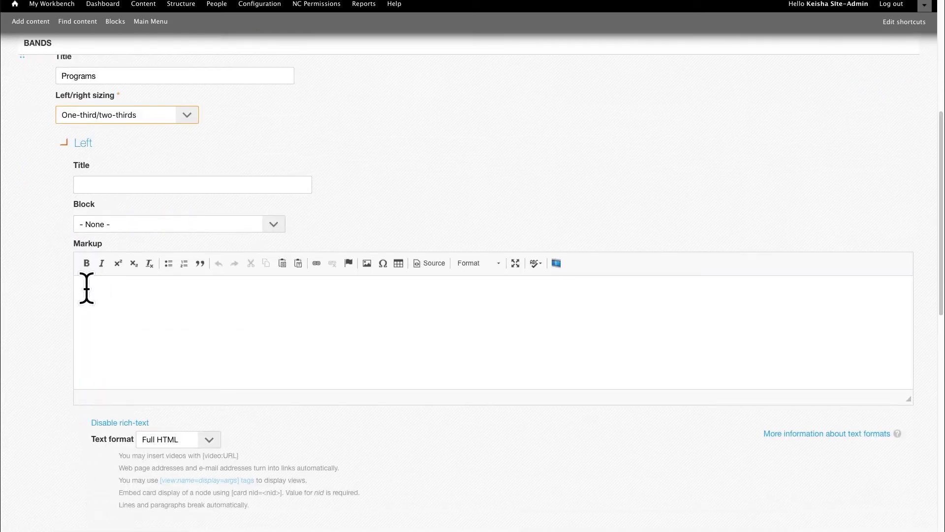
{"action": "left_click", "coordinate": [275, 223]}
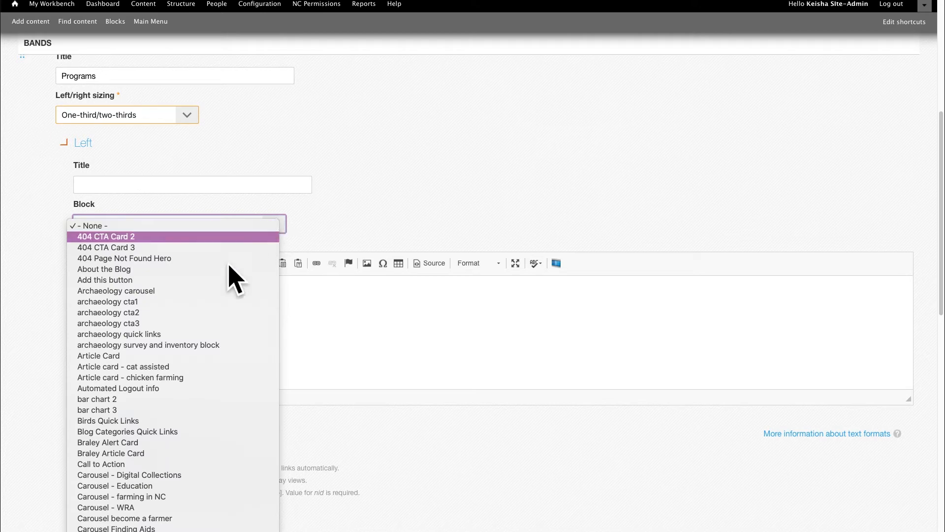
{"action": "left_click", "coordinate": [209, 345]}
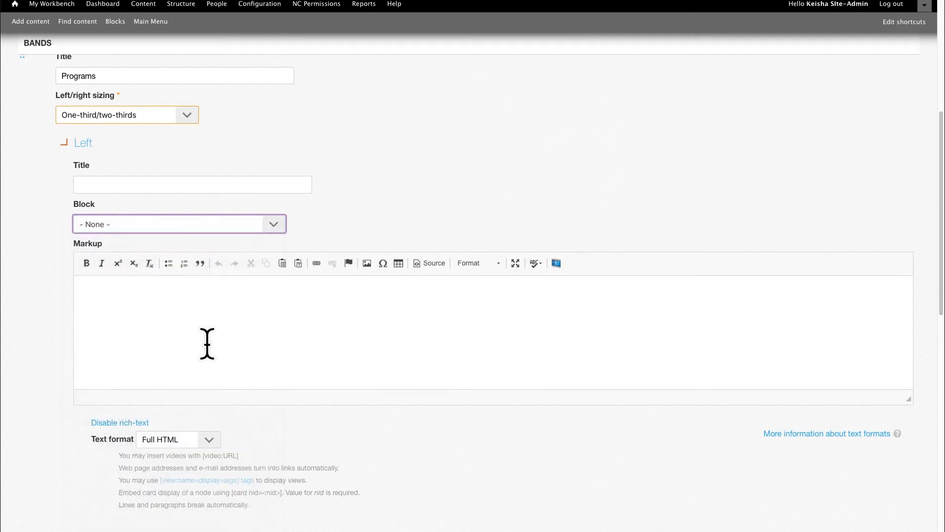
Paste the copied UAB activities description as plain text into the markup of the Programs band's right column
{"action": "scroll", "coordinate": [271, 333], "scroll_direction": "down", "scroll_amount": 7}
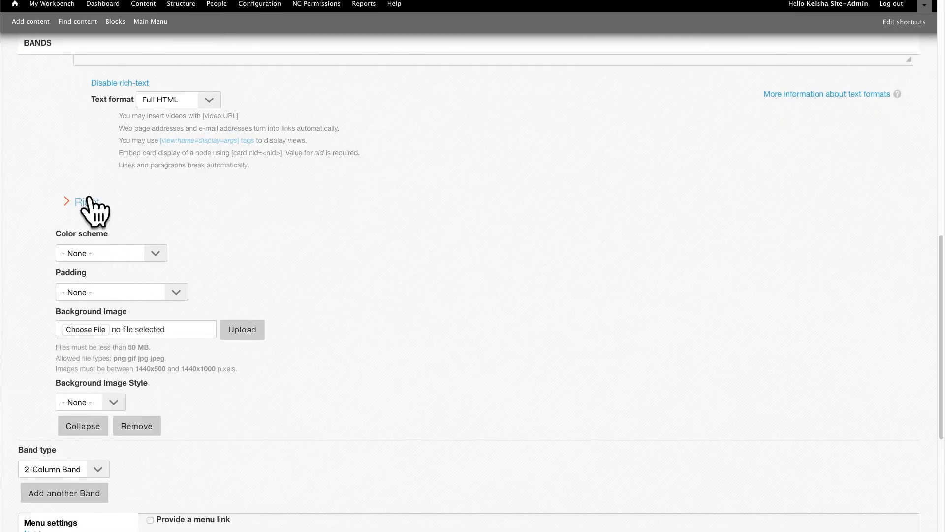
{"action": "left_click", "coordinate": [88, 204]}
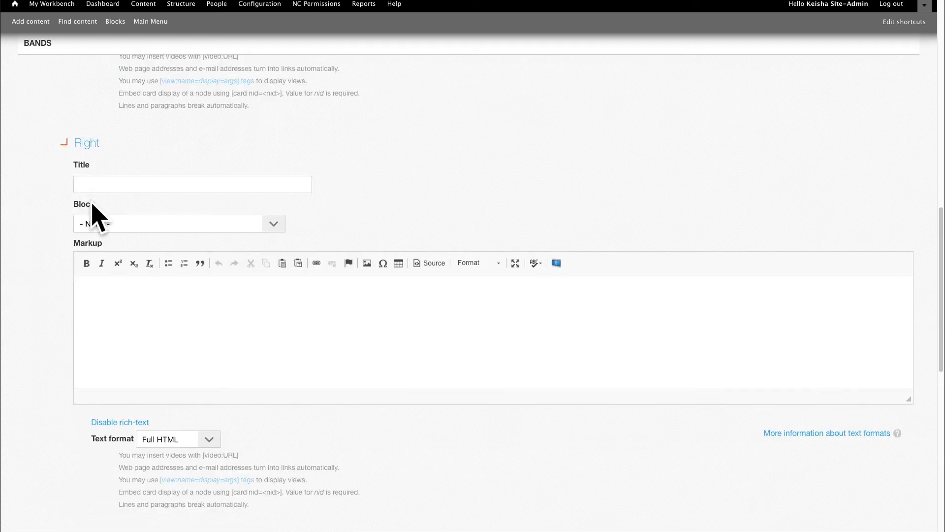
{"action": "left_click", "coordinate": [121, 299]}
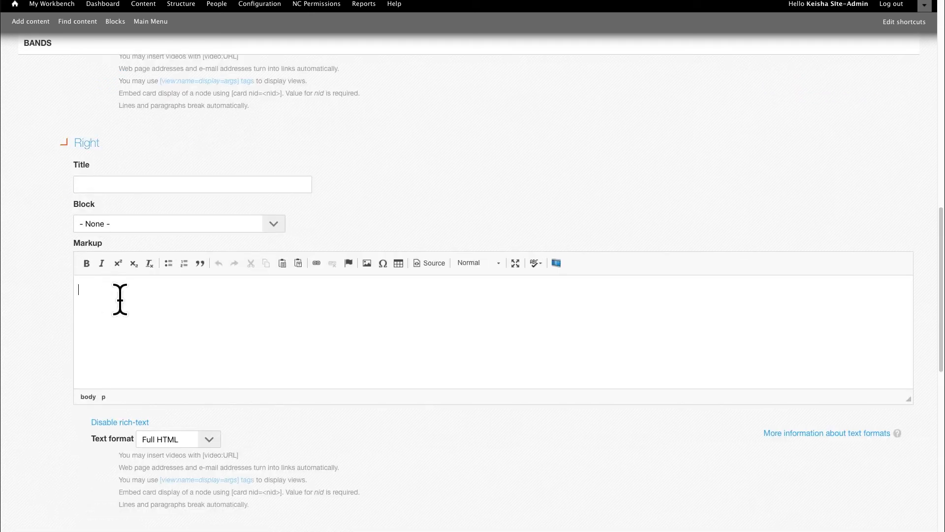
{"action": "left_click", "coordinate": [298, 263]}
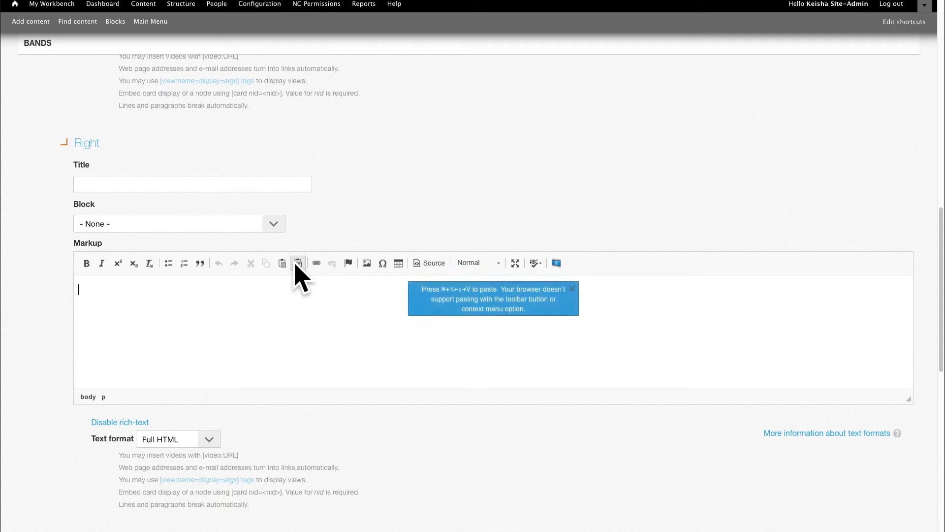
{"action": "left_click", "coordinate": [572, 290]}
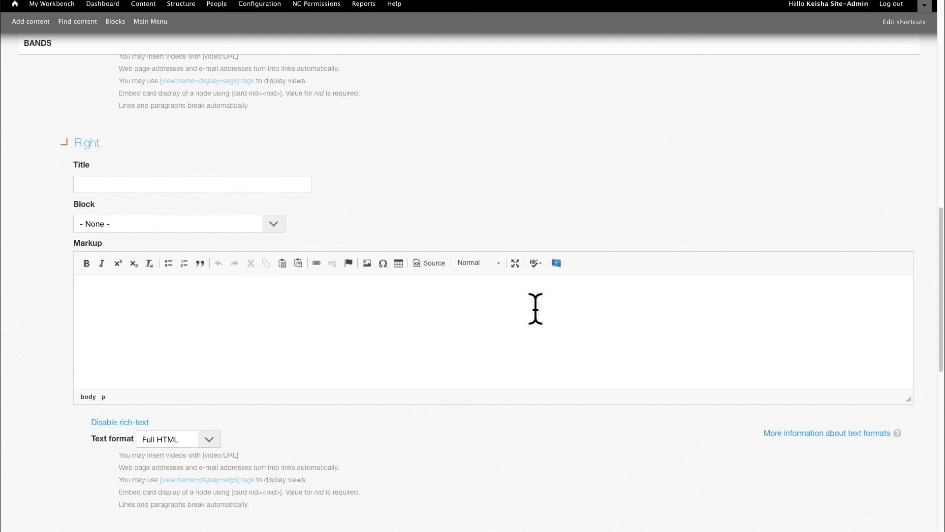
{"action": "key", "text": "super+alt+shift+v"}
Upload archaeology-background.jpg as the background image of the 2-Column Band
{"action": "scroll", "coordinate": [538, 321], "scroll_direction": "down", "scroll_amount": 10}
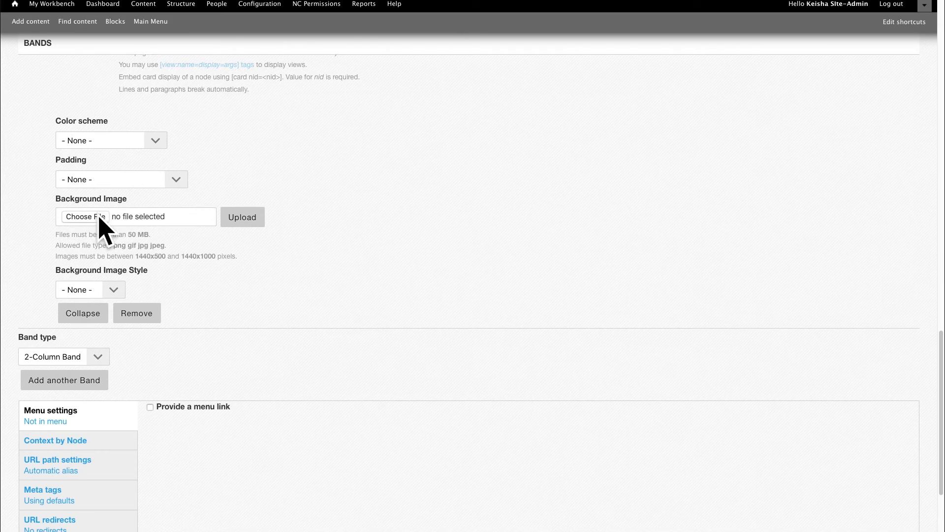
{"action": "left_click", "coordinate": [86, 217]}
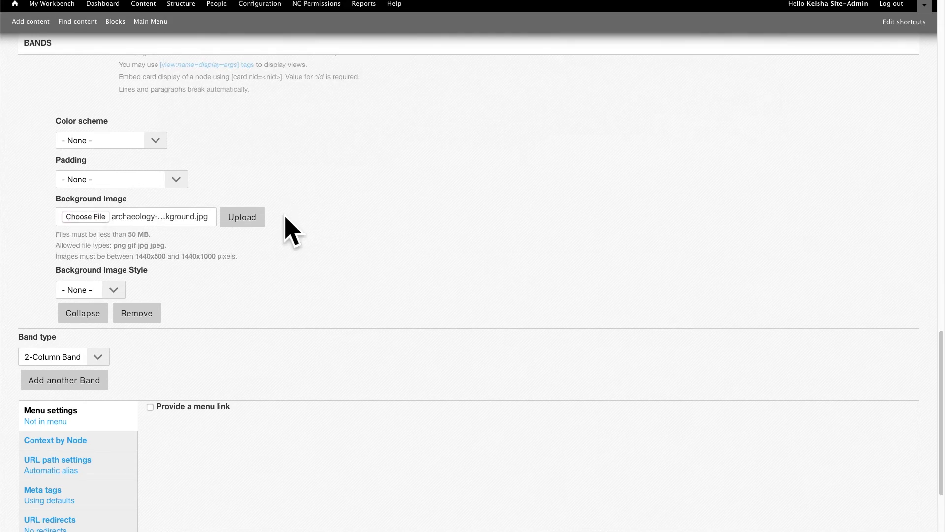
{"action": "left_click", "coordinate": [242, 218]}
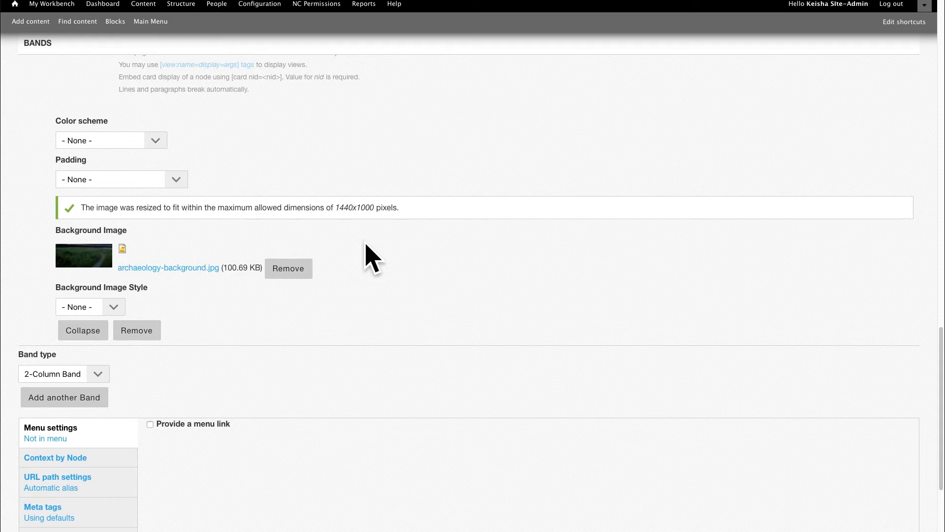
Set the 2-Column Band's color scheme to Core - Black and save the landing page
{"action": "left_click", "coordinate": [155, 141]}
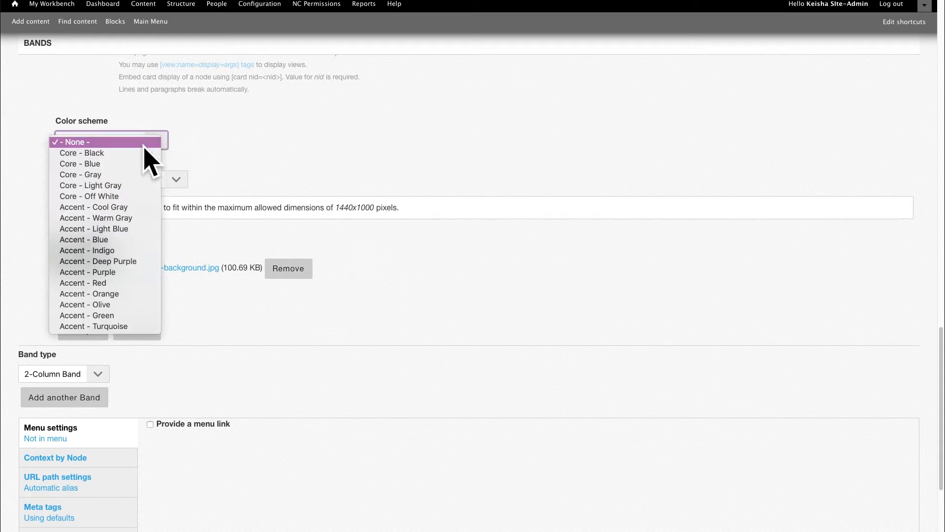
{"action": "left_click", "coordinate": [135, 153]}
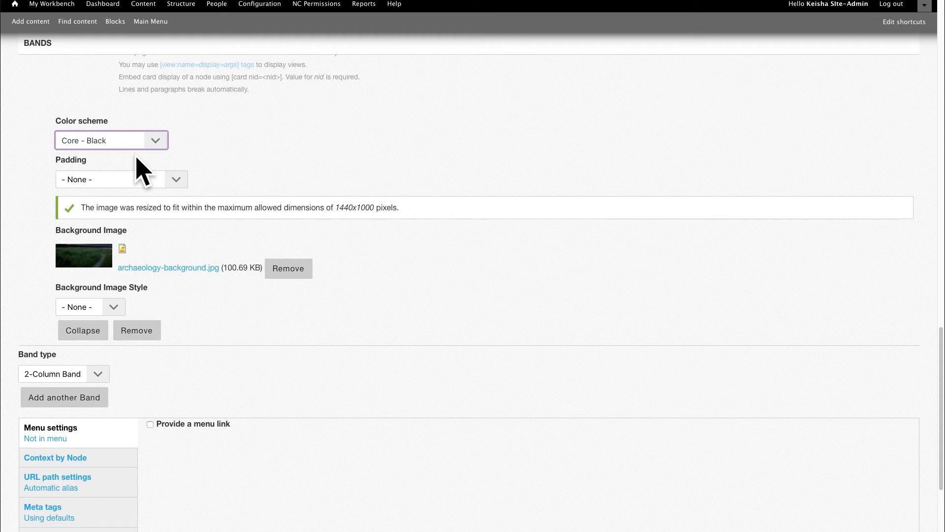
{"action": "scroll", "coordinate": [258, 380], "scroll_direction": "down", "scroll_amount": 5}
{"action": "left_click", "coordinate": [42, 528]}
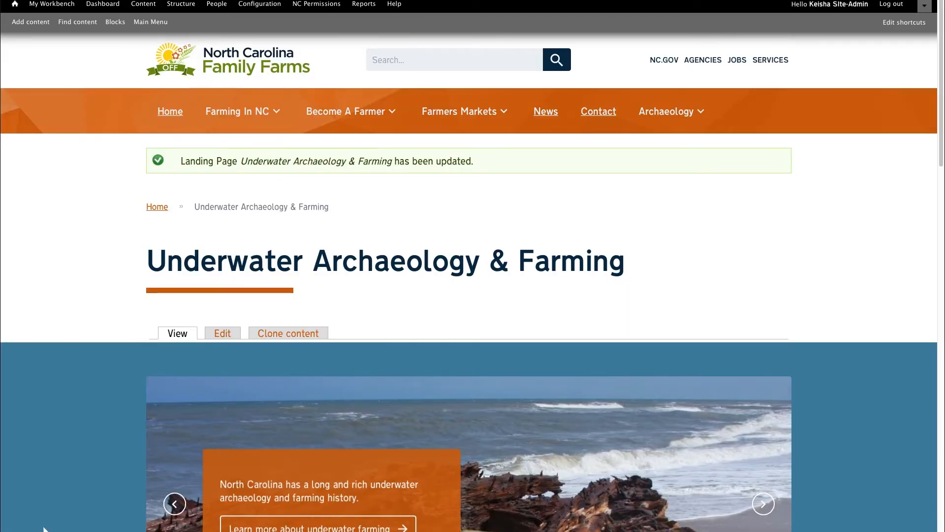
Reopen the saved landing page for editing and set the Full Width band's padding to 30px top/bottom padding
{"action": "scroll", "coordinate": [52, 437], "scroll_direction": "down", "scroll_amount": 10}
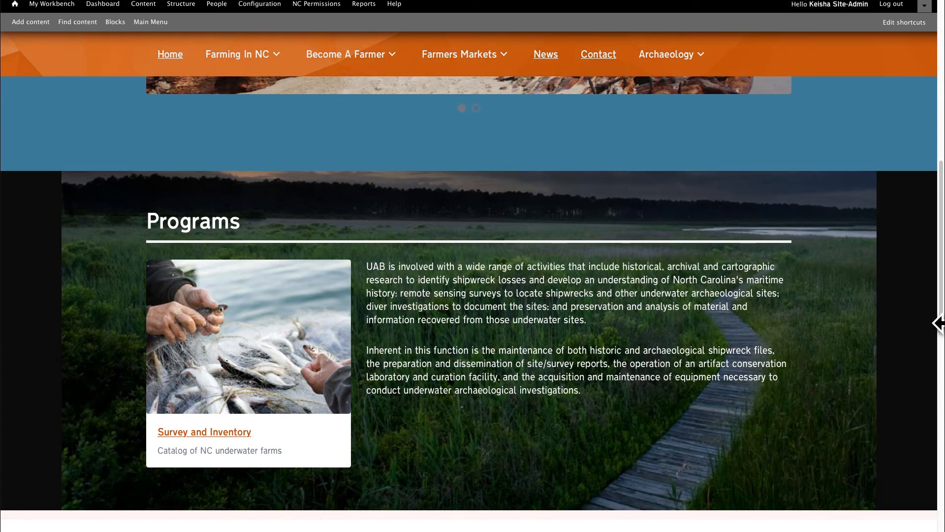
{"action": "left_click_drag", "start_coordinate": [942, 325], "coordinate": [942, 219]}
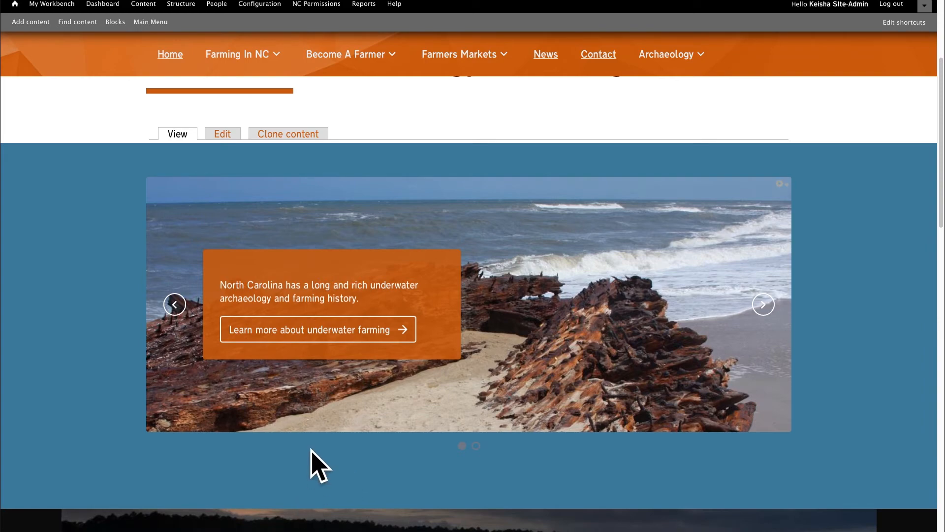
{"action": "scroll", "coordinate": [323, 497], "scroll_direction": "down", "scroll_amount": 5}
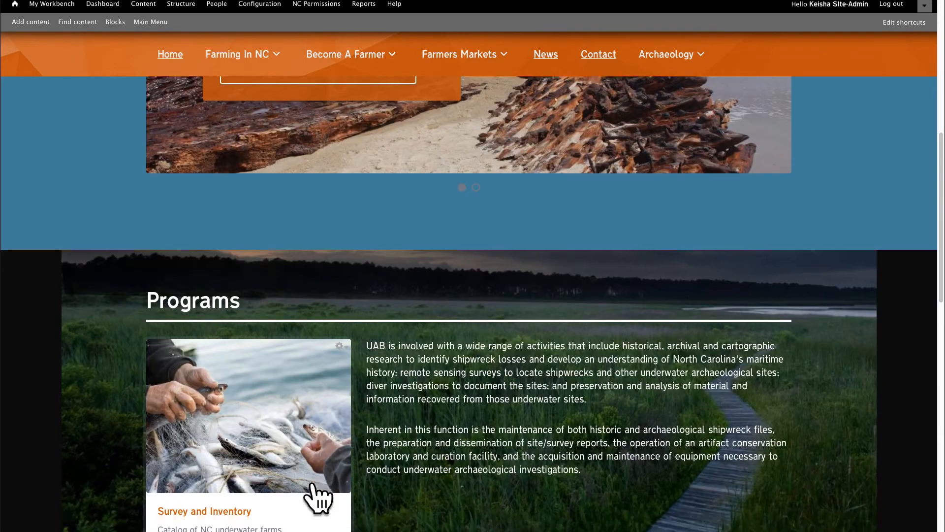
{"action": "scroll", "coordinate": [246, 433], "scroll_direction": "down", "scroll_amount": 2}
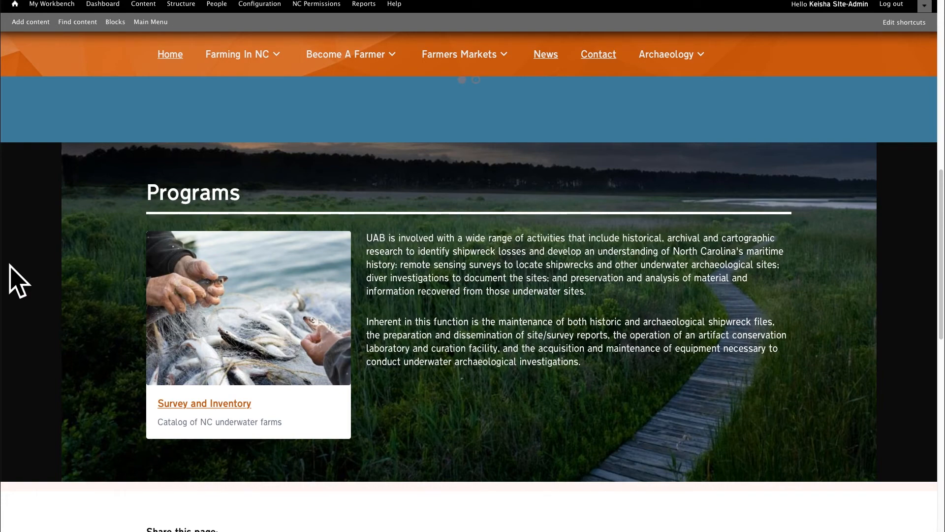
{"action": "scroll", "coordinate": [11, 281], "scroll_direction": "up", "scroll_amount": 7}
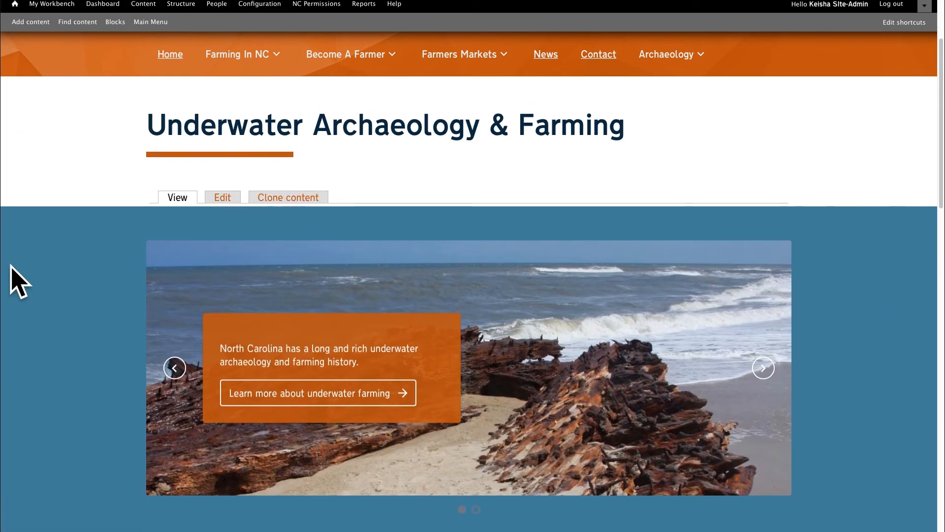
{"action": "left_click", "coordinate": [232, 198]}
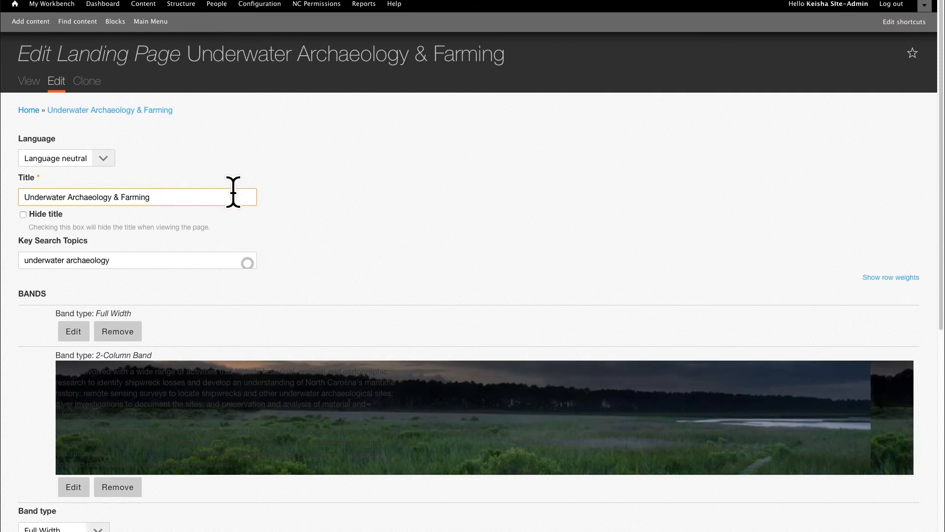
{"action": "left_click", "coordinate": [79, 333]}
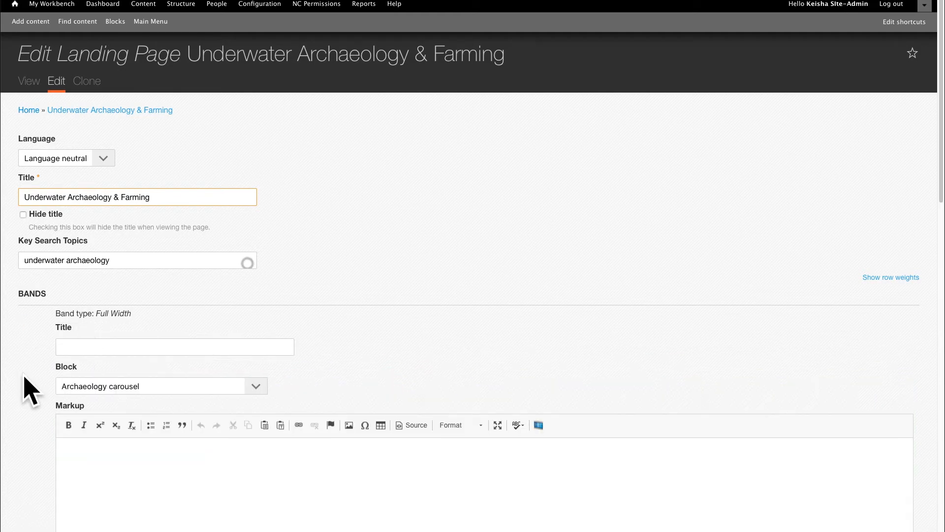
{"action": "scroll", "coordinate": [30, 389], "scroll_direction": "down", "scroll_amount": 8}
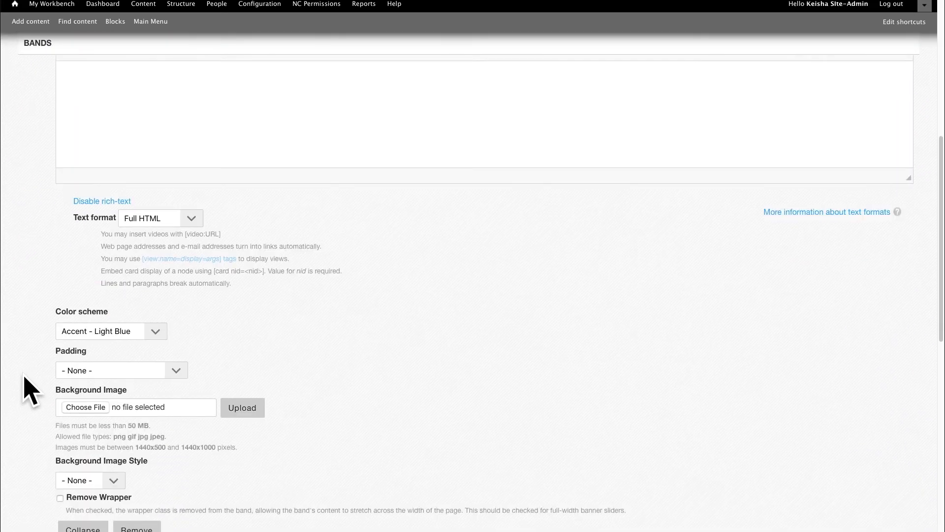
{"action": "scroll", "coordinate": [28, 389], "scroll_direction": "down", "scroll_amount": 2}
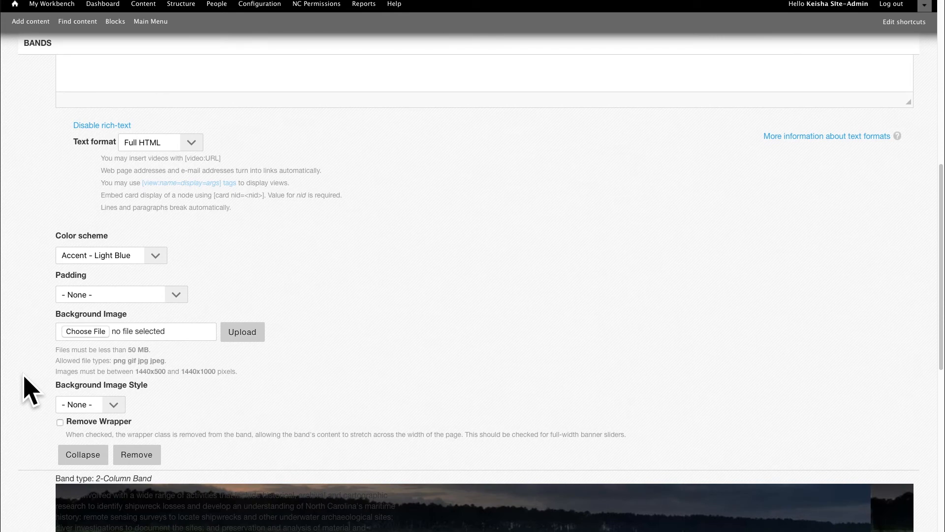
{"action": "left_click", "coordinate": [179, 297]}
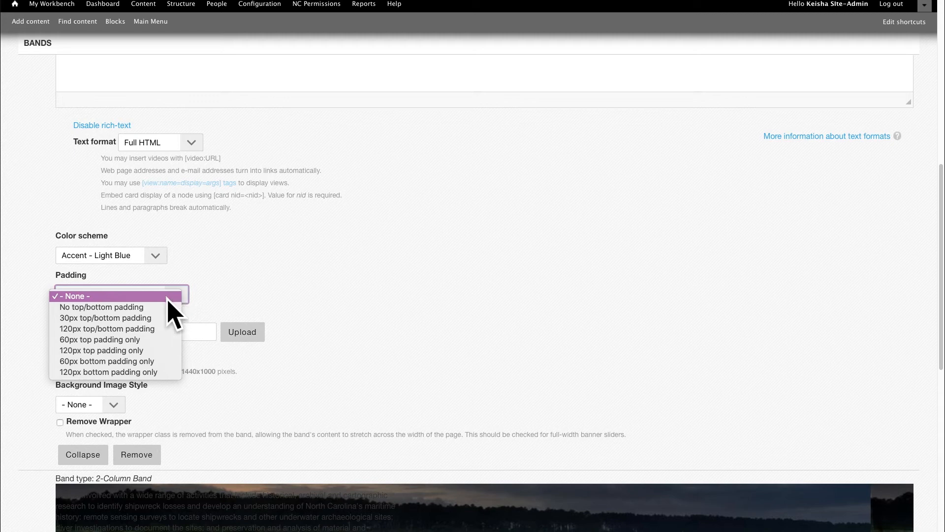
{"action": "left_click", "coordinate": [151, 319]}
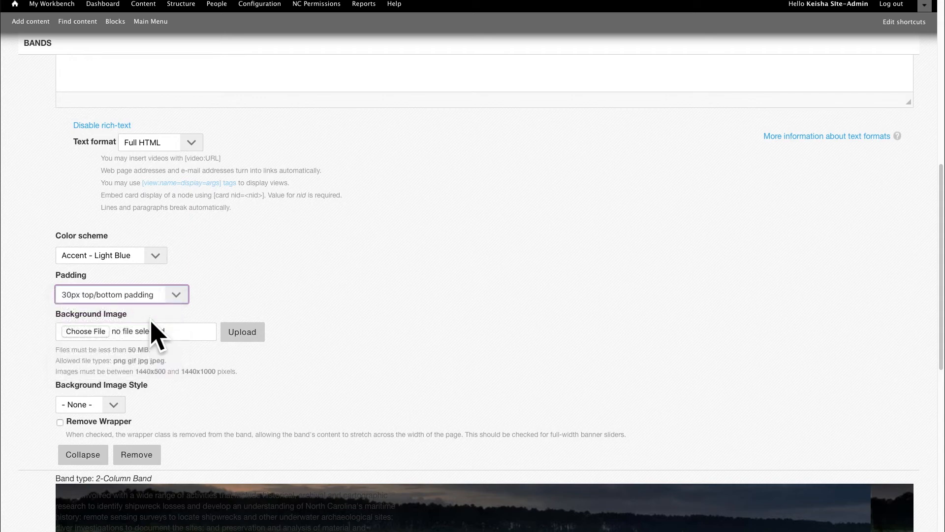
Set the 2-Column Band's background image style to Full Bleed and save the landing page
{"action": "scroll", "coordinate": [22, 347], "scroll_direction": "down", "scroll_amount": 5}
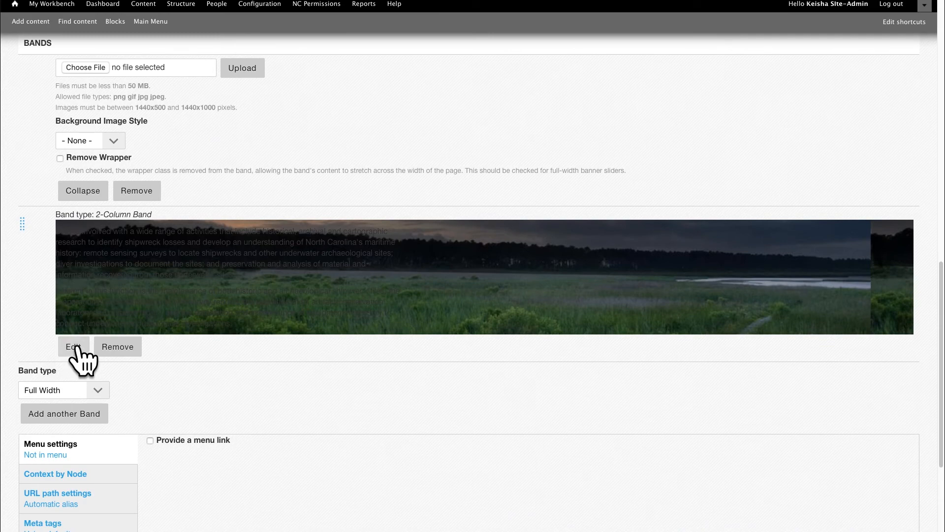
{"action": "left_click", "coordinate": [74, 347]}
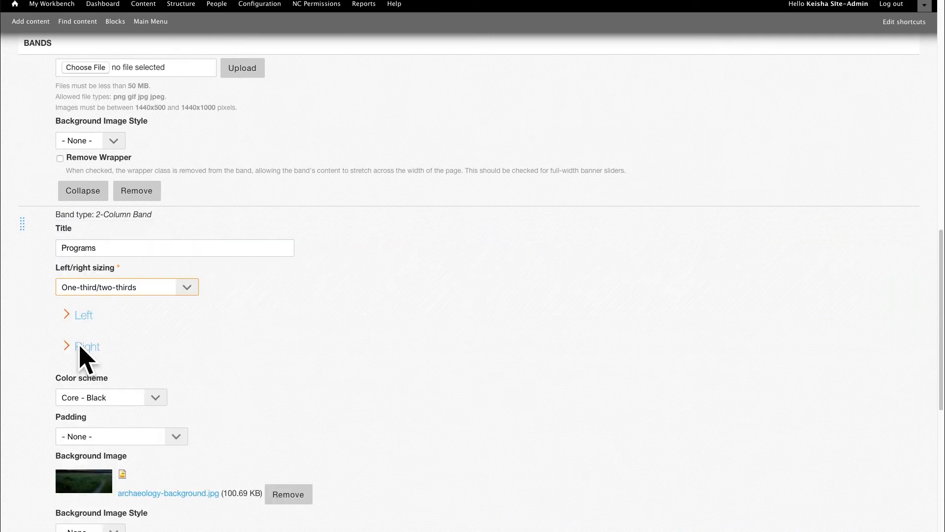
{"action": "scroll", "coordinate": [15, 352], "scroll_direction": "down", "scroll_amount": 2}
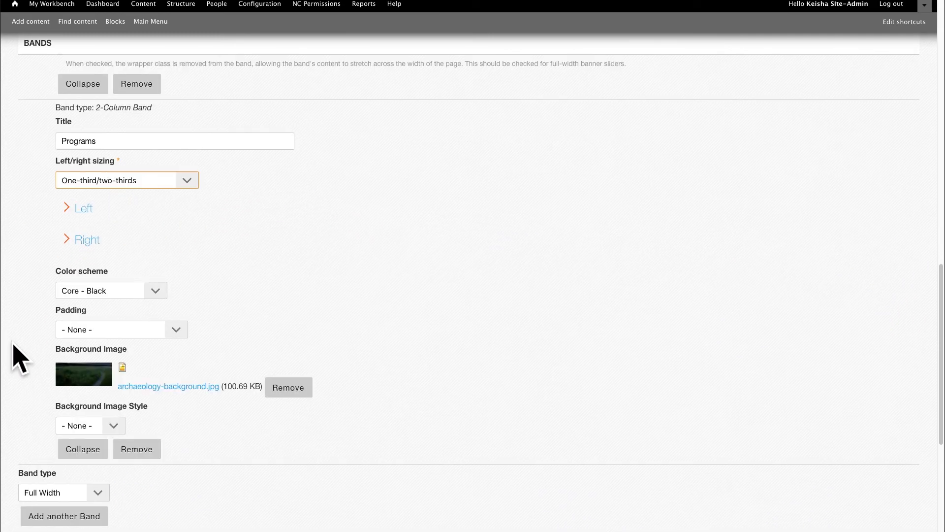
{"action": "scroll", "coordinate": [16, 353], "scroll_direction": "down", "scroll_amount": 2}
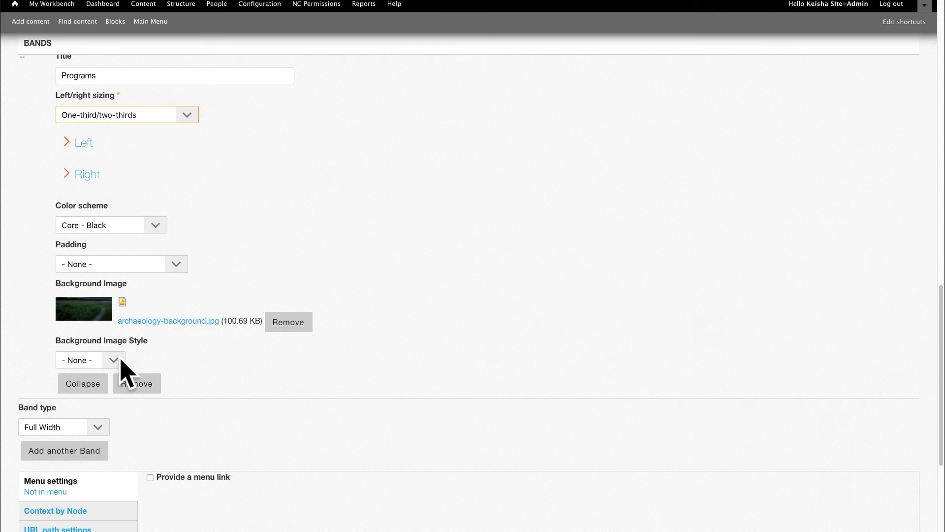
{"action": "left_click", "coordinate": [114, 361]}
{"action": "left_click", "coordinate": [113, 373]}
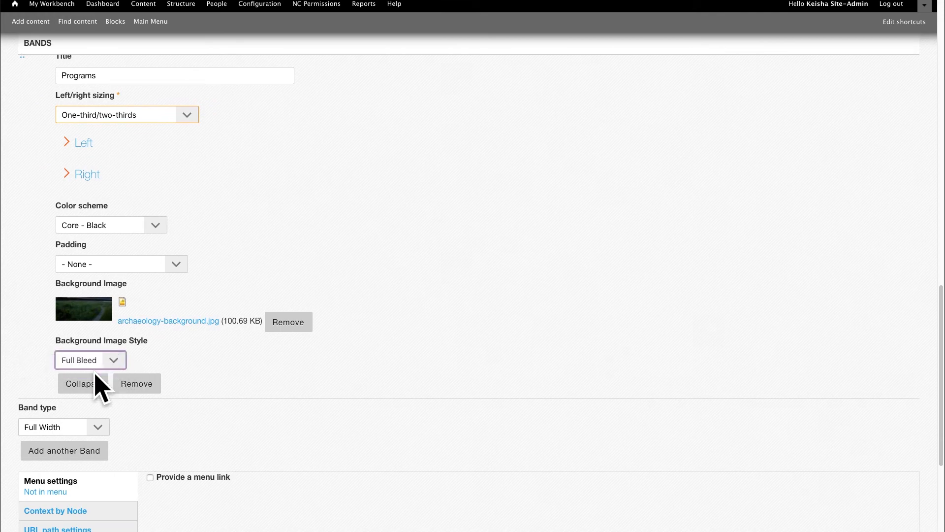
{"action": "scroll", "coordinate": [234, 376], "scroll_direction": "down", "scroll_amount": 5}
{"action": "left_click", "coordinate": [40, 525]}
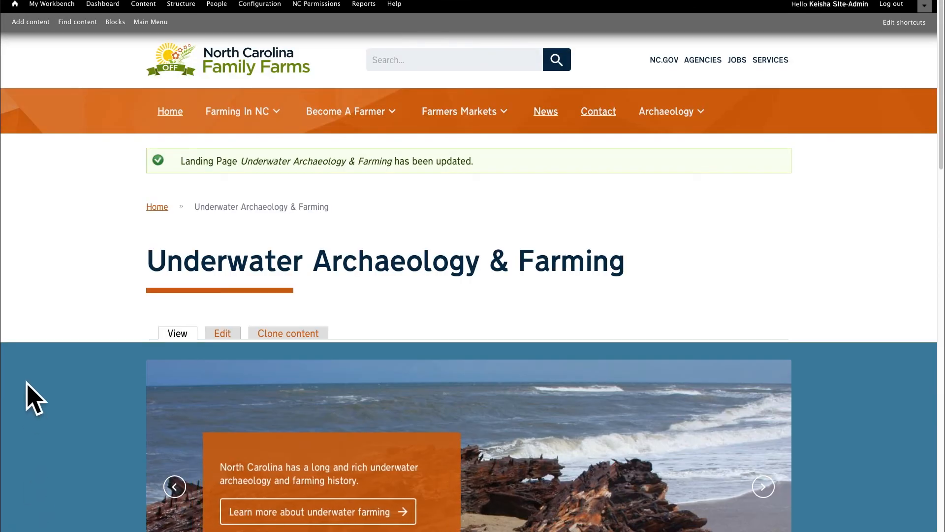
{"action": "scroll", "coordinate": [67, 369], "scroll_direction": "down", "scroll_amount": 3}
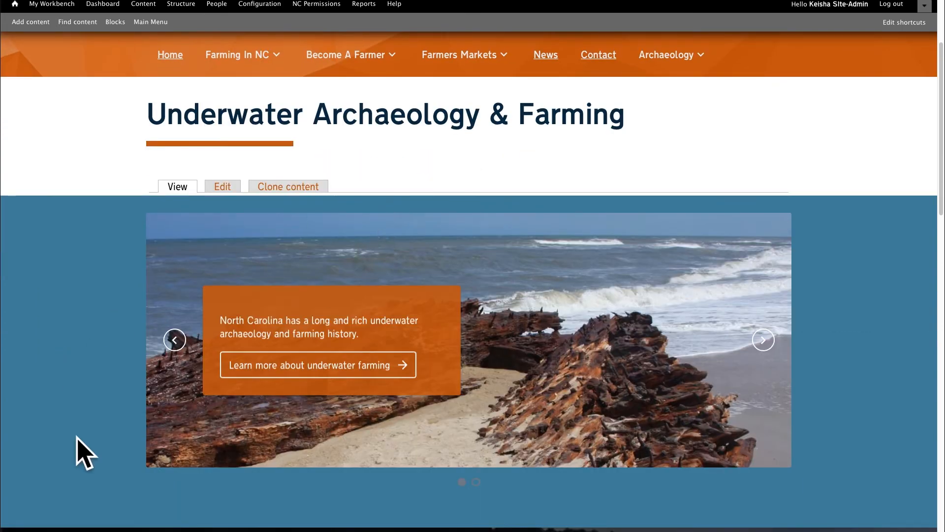
{"action": "scroll", "coordinate": [84, 452], "scroll_direction": "down", "scroll_amount": 8}
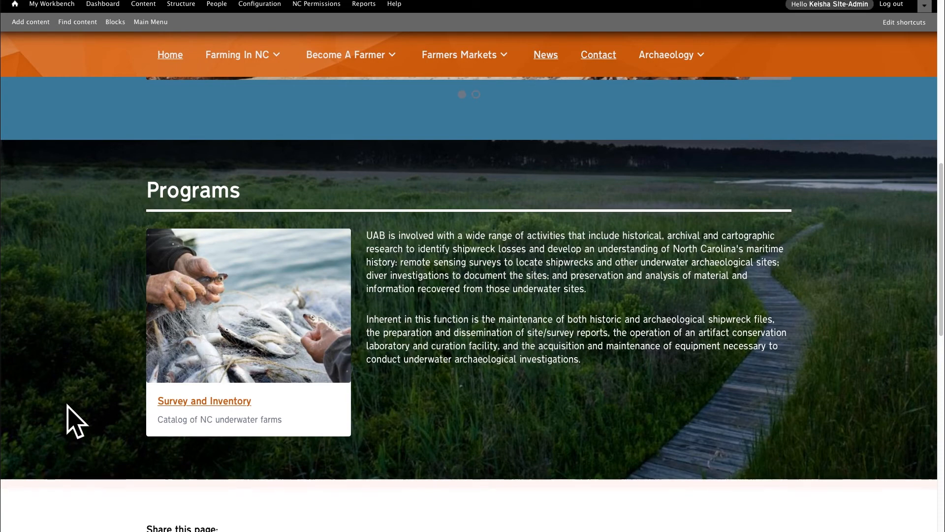
{"action": "scroll", "coordinate": [72, 416], "scroll_direction": "up", "scroll_amount": 8}
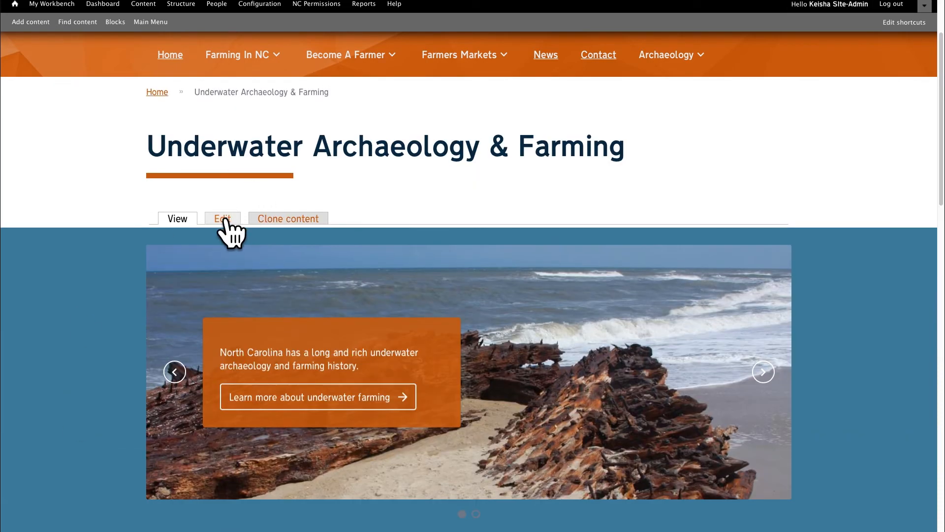
Reopen the landing page for editing, move the 2-Column Band above the Full Width band and save the page
{"action": "left_click", "coordinate": [226, 219]}
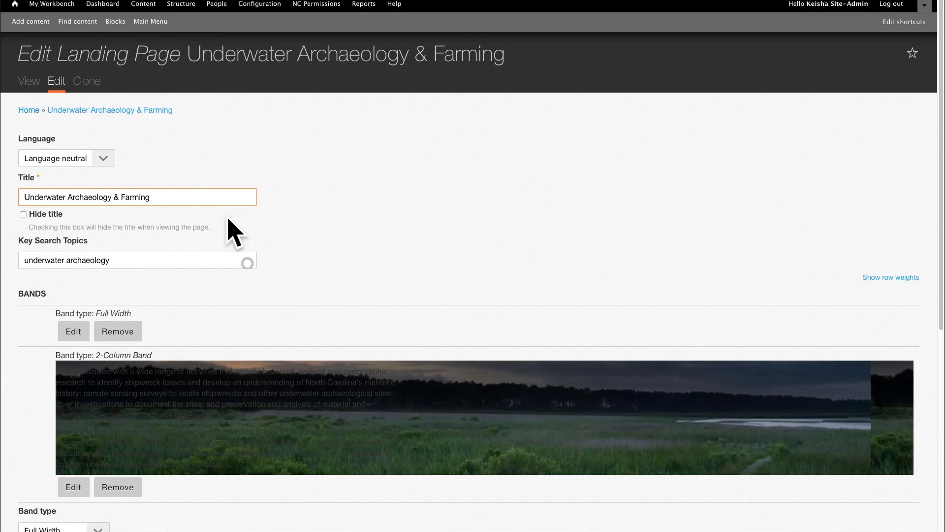
{"action": "scroll", "coordinate": [332, 284], "scroll_direction": "down", "scroll_amount": 1}
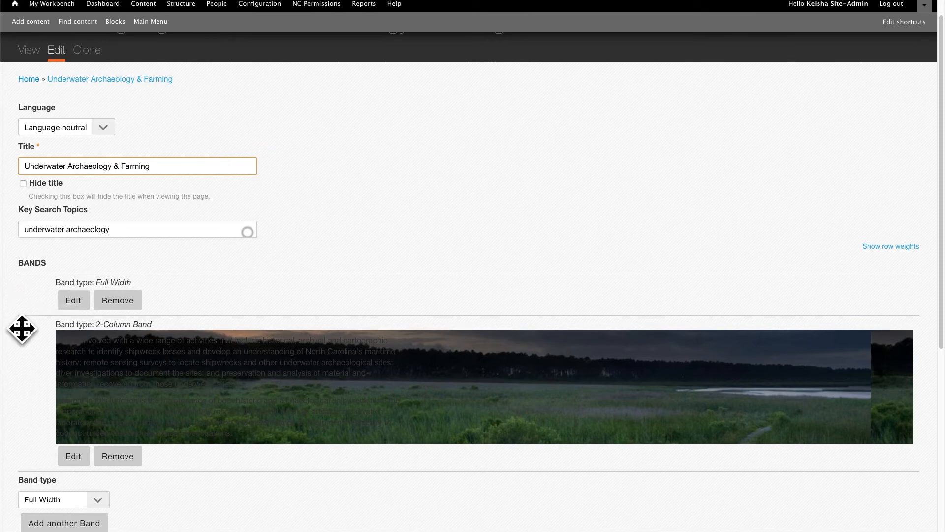
{"action": "left_click_drag", "start_coordinate": [22, 333], "coordinate": [26, 294]}
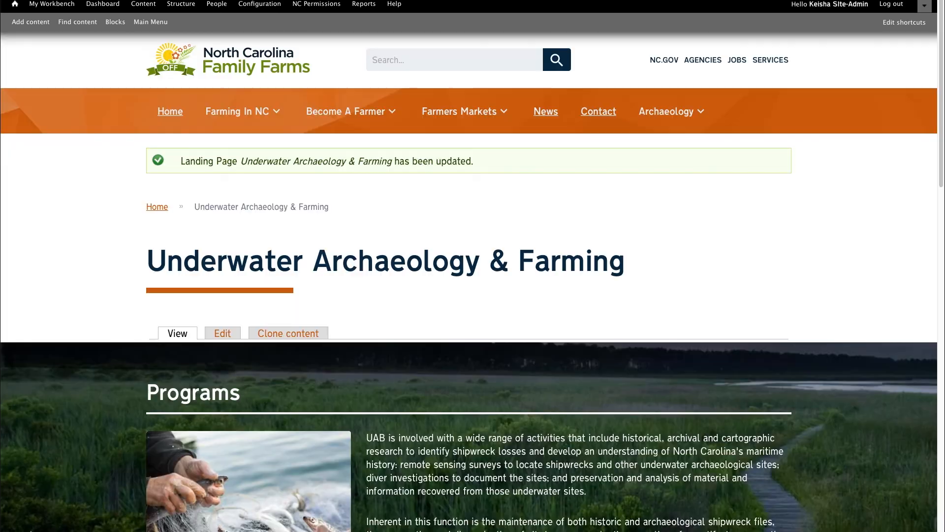
{"action": "scroll", "coordinate": [40, 408], "scroll_direction": "down", "scroll_amount": 3}
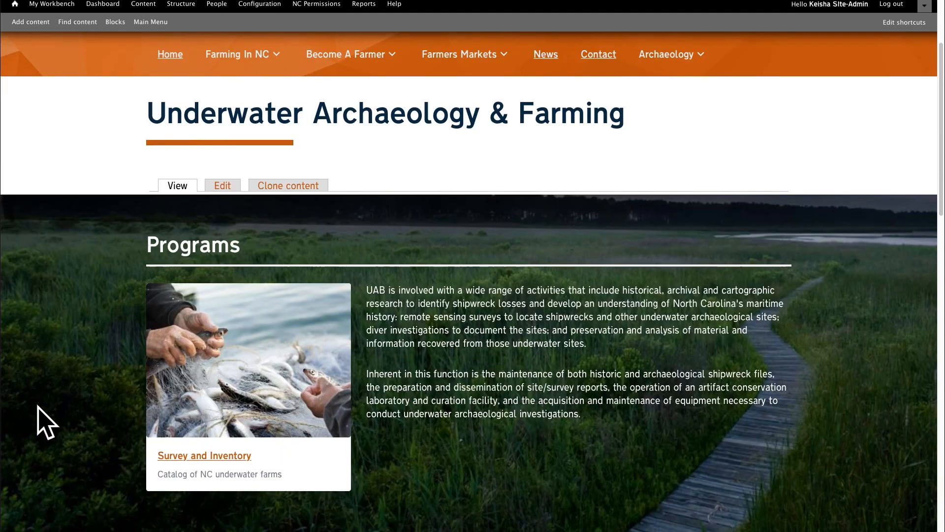
{"action": "scroll", "coordinate": [38, 408], "scroll_direction": "down", "scroll_amount": 6}
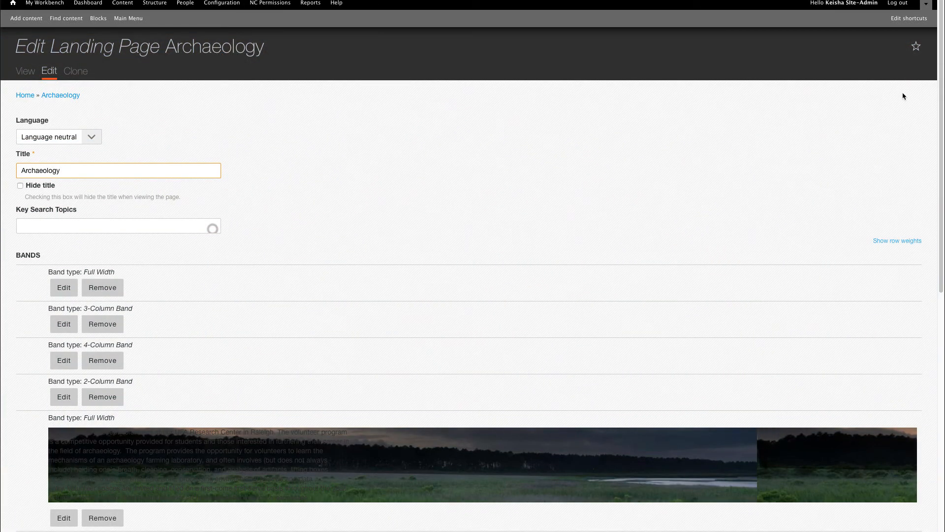
Show the band row weights on the Archaeology landing page's edit form and open the 4-Column Band's order options
{"action": "left_click", "coordinate": [894, 241]}
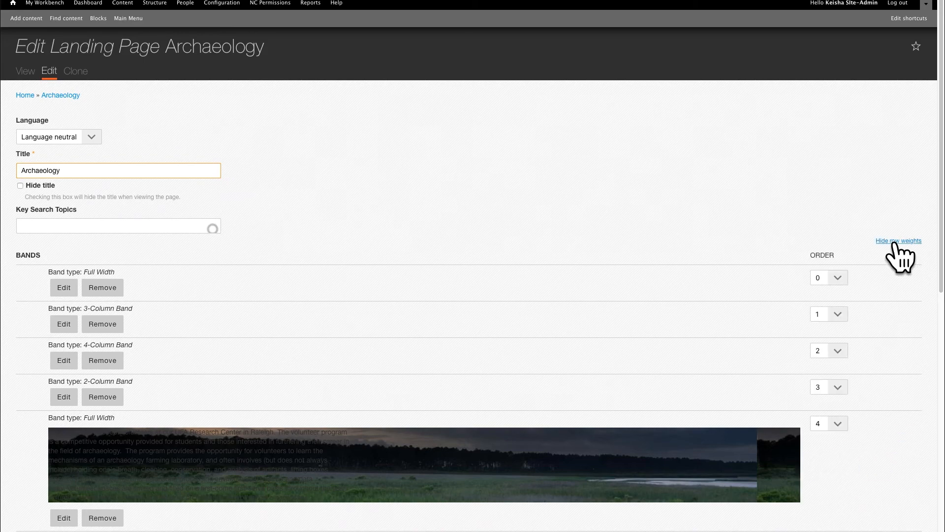
{"action": "left_click", "coordinate": [832, 351]}
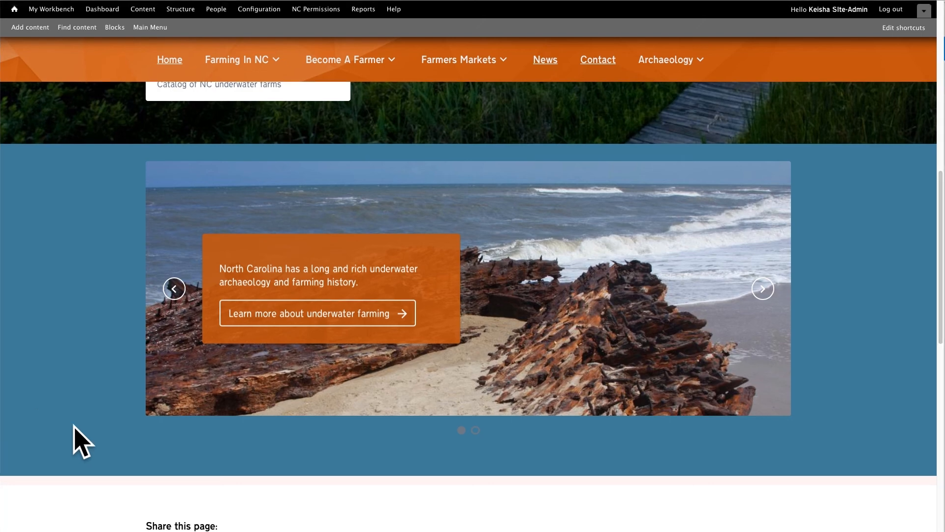
Set the page's meta description to "North Carolina's Underwater Archaeology and Farming Branch identifies, protects, and preserves the many underwater archaeology resources throughout the state." and save
{"action": "scroll", "coordinate": [73, 424], "scroll_direction": "up", "scroll_amount": 6}
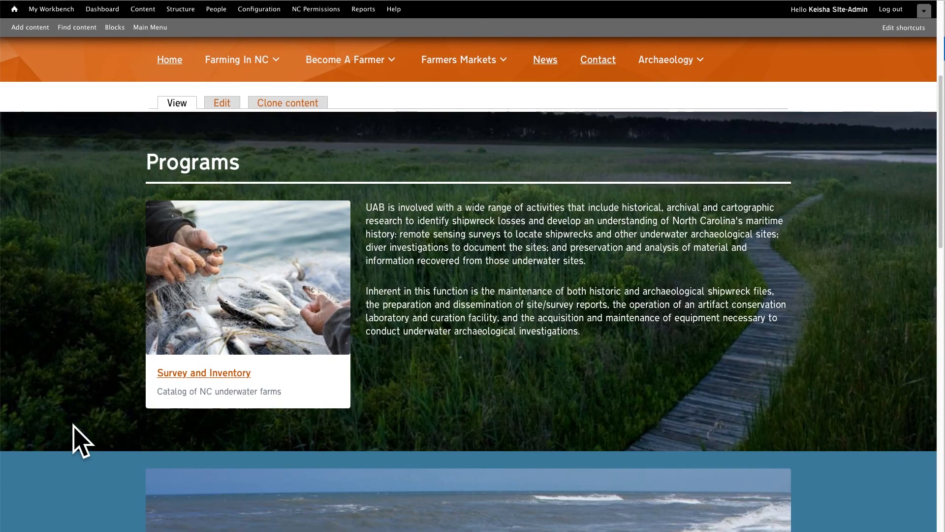
{"action": "scroll", "coordinate": [74, 434], "scroll_direction": "up", "scroll_amount": 2}
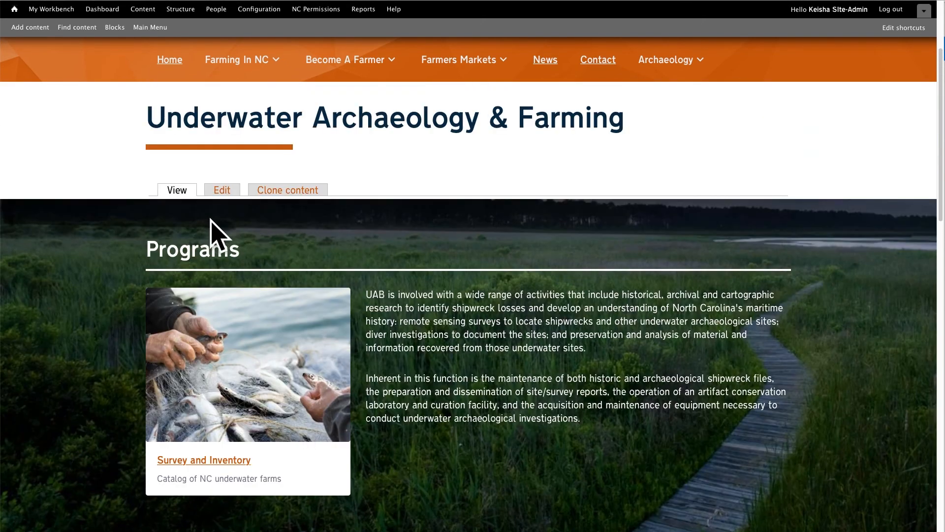
{"action": "left_click", "coordinate": [229, 191]}
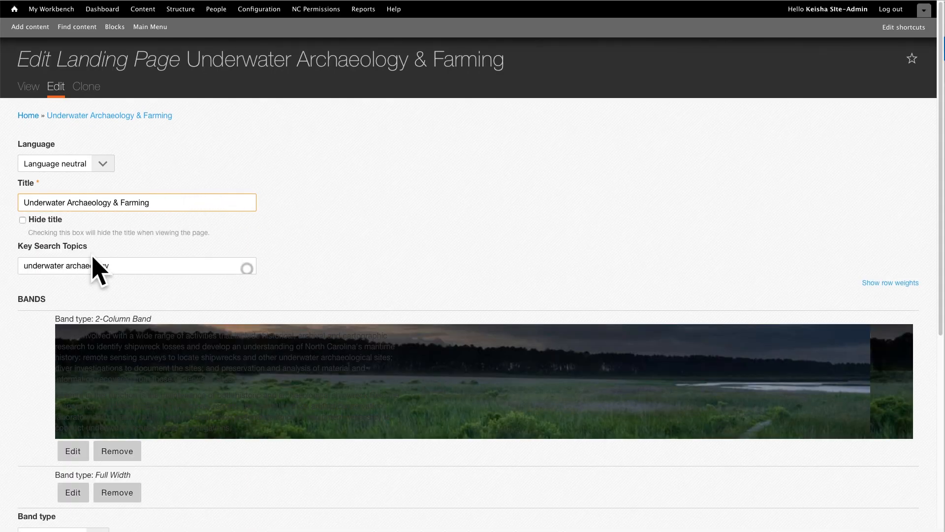
{"action": "scroll", "coordinate": [61, 318], "scroll_direction": "down", "scroll_amount": 2}
{"action": "scroll", "coordinate": [62, 317], "scroll_direction": "down", "scroll_amount": 7}
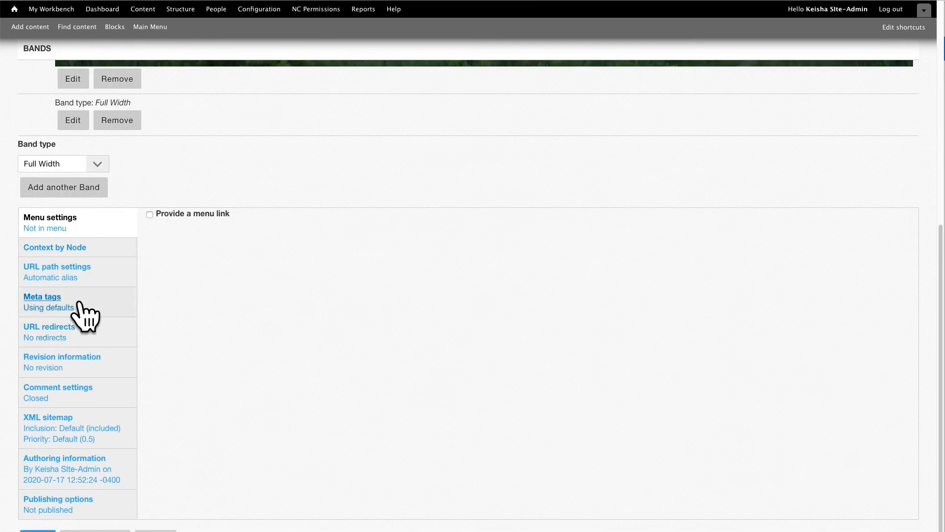
{"action": "left_click", "coordinate": [83, 315]}
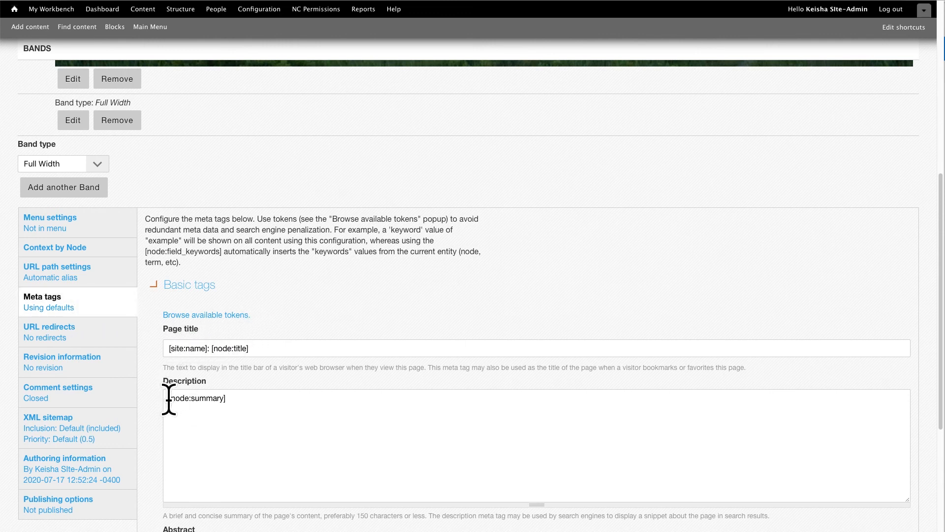
{"action": "left_click_drag", "start_coordinate": [169, 399], "coordinate": [232, 397]}
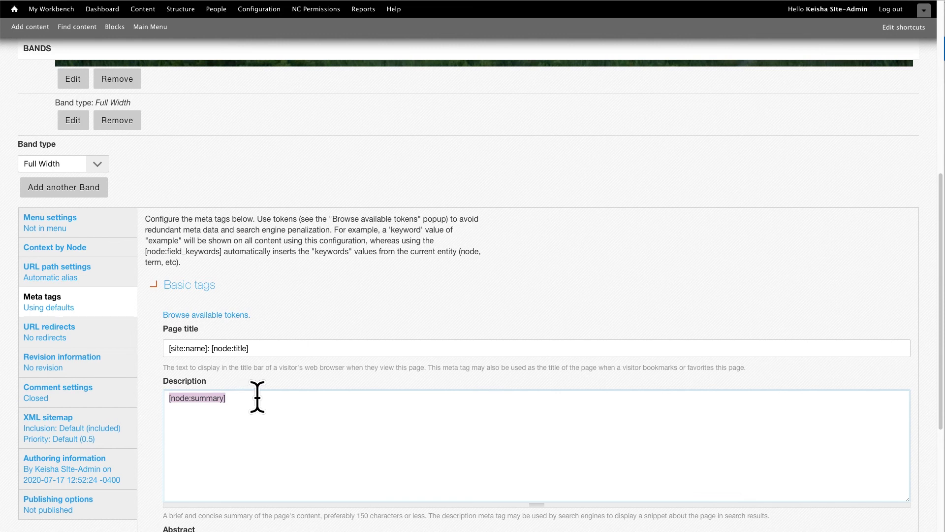
{"action": "type", "text": "North Carolina's Underwater Archaeology and Farming Branch identifies, protects, and preserves the many underwater archaeology resources throughout the state."}
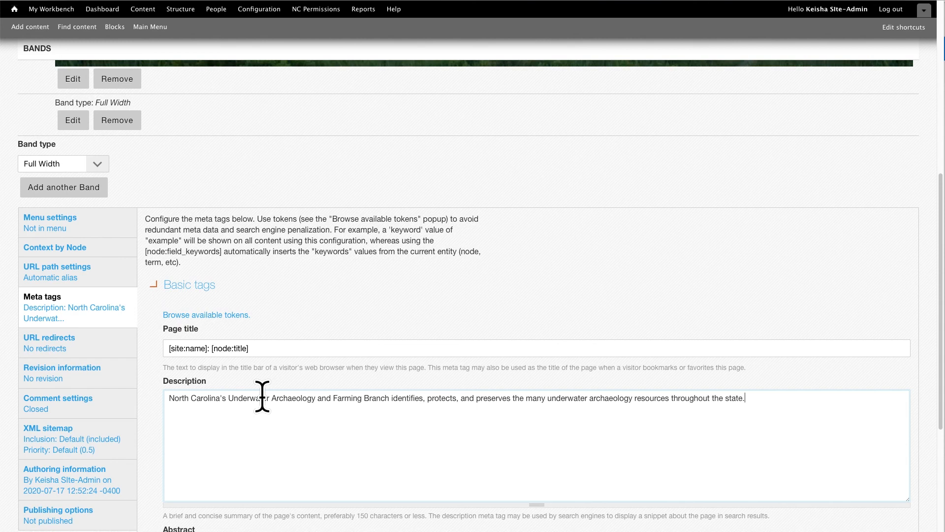
{"action": "scroll", "coordinate": [262, 396], "scroll_direction": "down", "scroll_amount": 6}
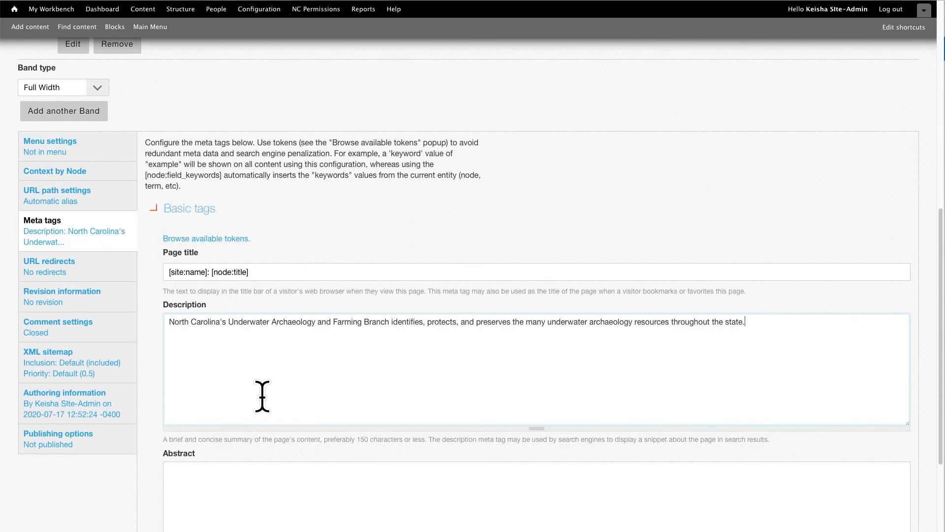
{"action": "left_click", "coordinate": [31, 529]}
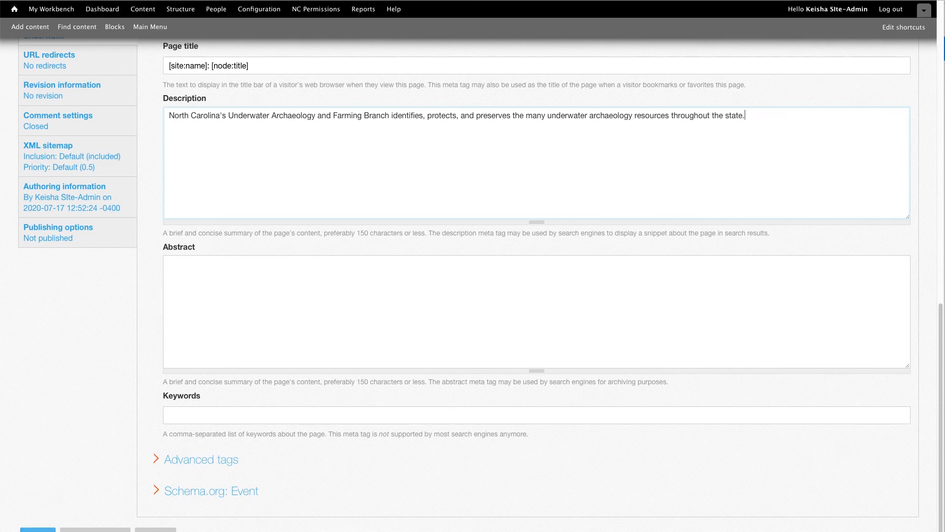
{"action": "scroll", "coordinate": [907, 202], "scroll_direction": "down", "scroll_amount": 8}
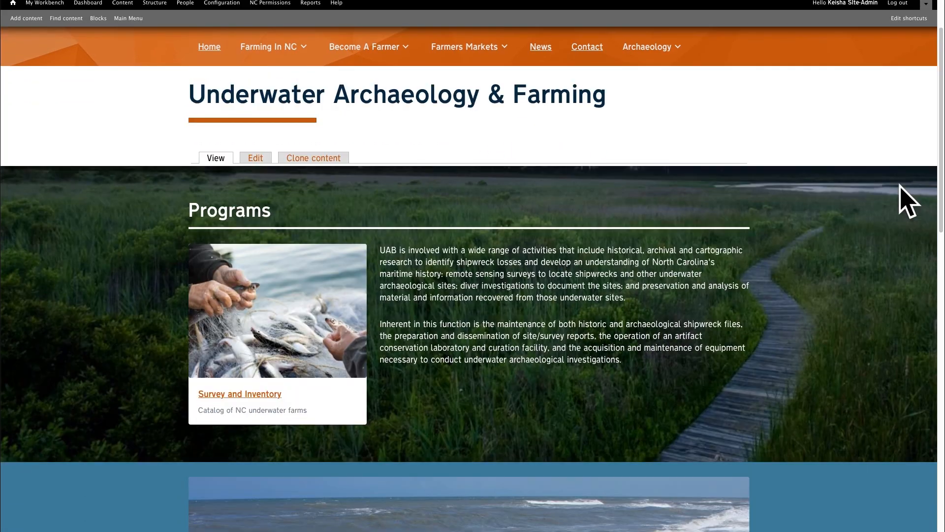